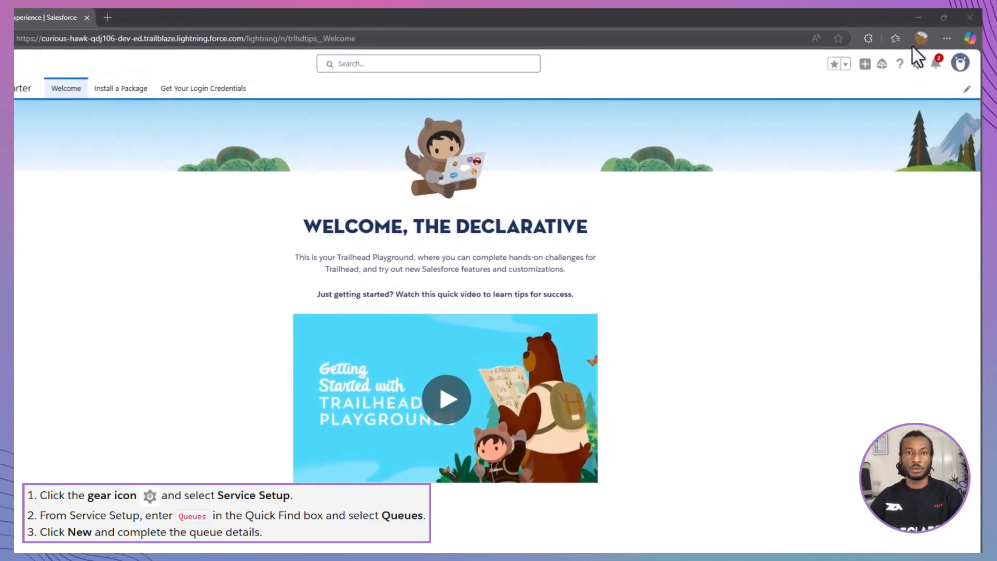
# Step: Go to the Queues page in Service Setup using Quick Find
pyautogui.click(924, 58)
pyautogui.click(888, 141)
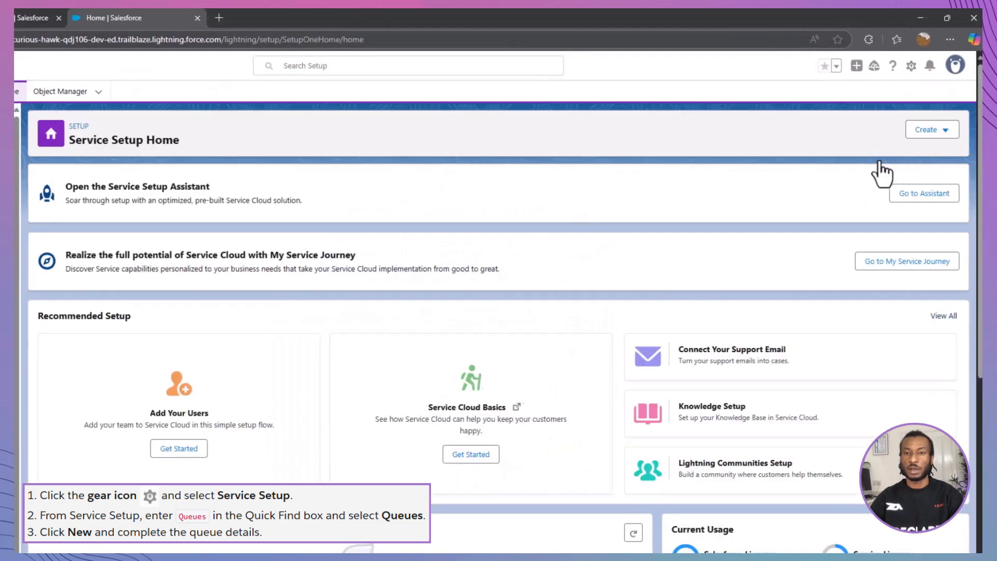
pyautogui.click(123, 119)
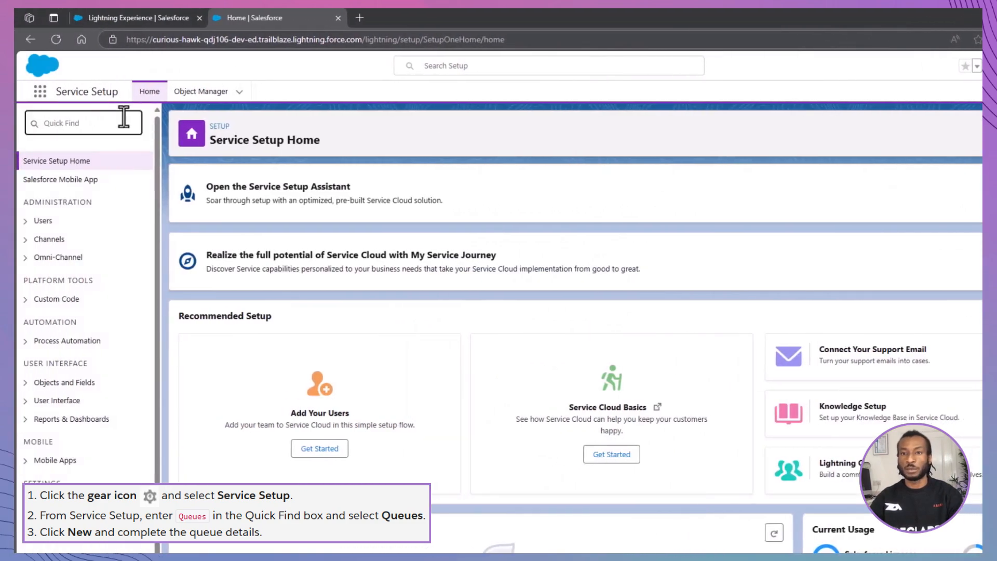
pyautogui.write('ueues')
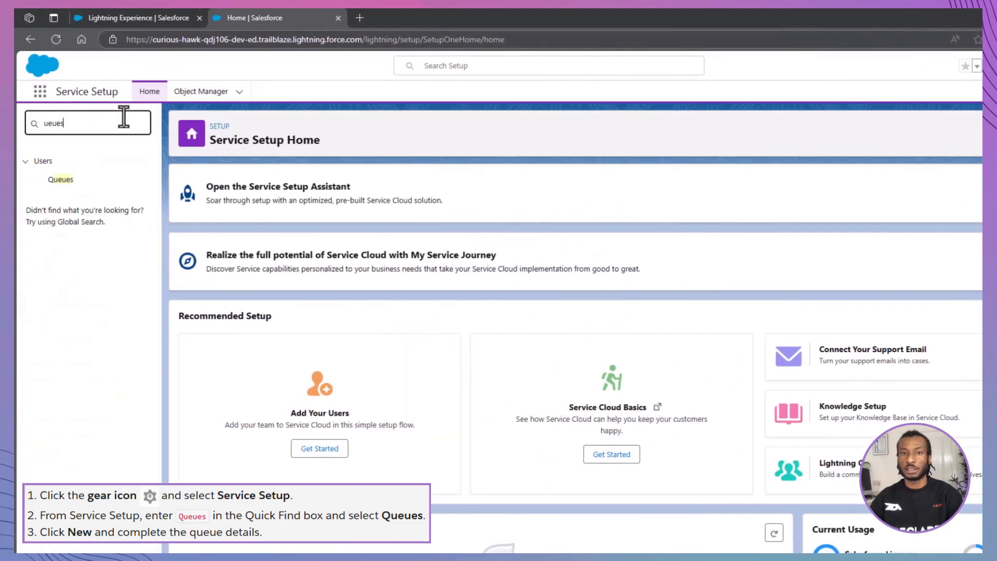
pyautogui.click(62, 181)
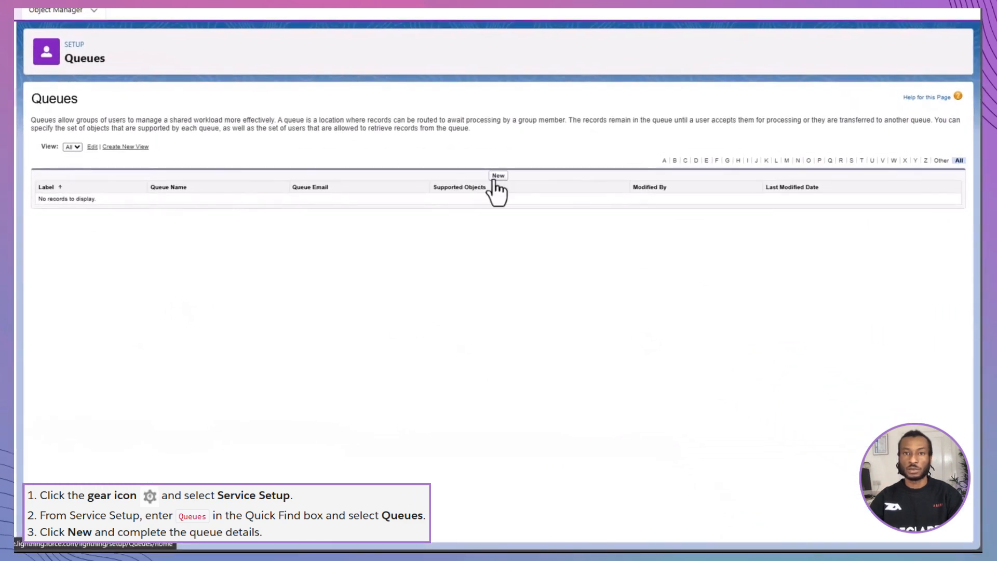
# Step: Create and save the 'Product Support Tier 1' queue with its queue email, Case support and yourself as member
pyautogui.click(606, 236)
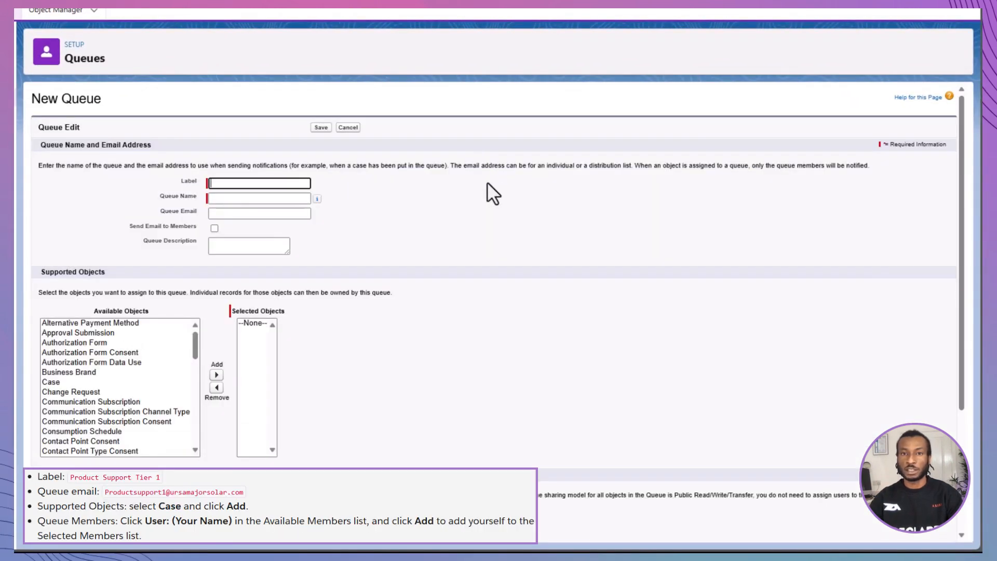
pyautogui.write('Product Support')
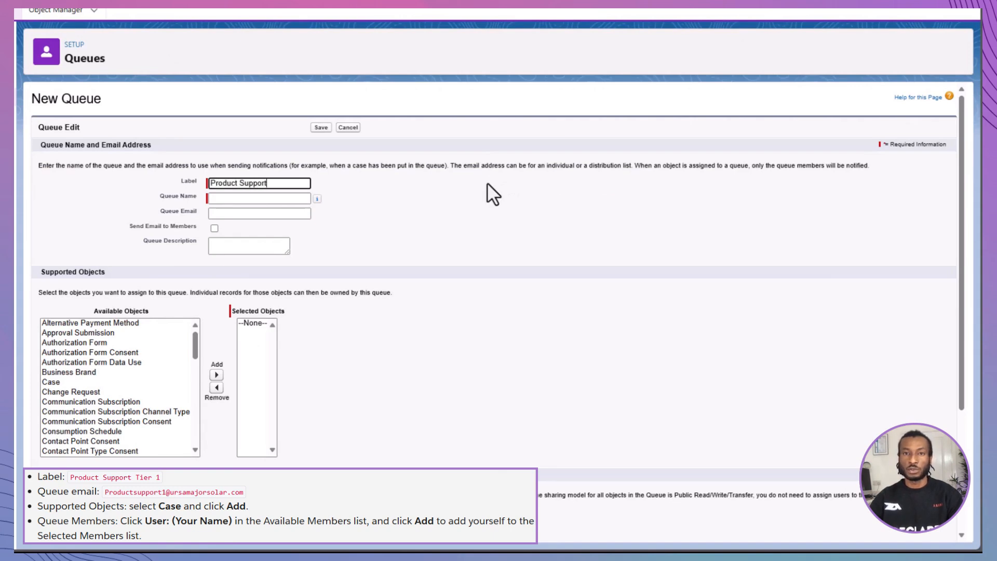
pyautogui.write(' Tier 1')
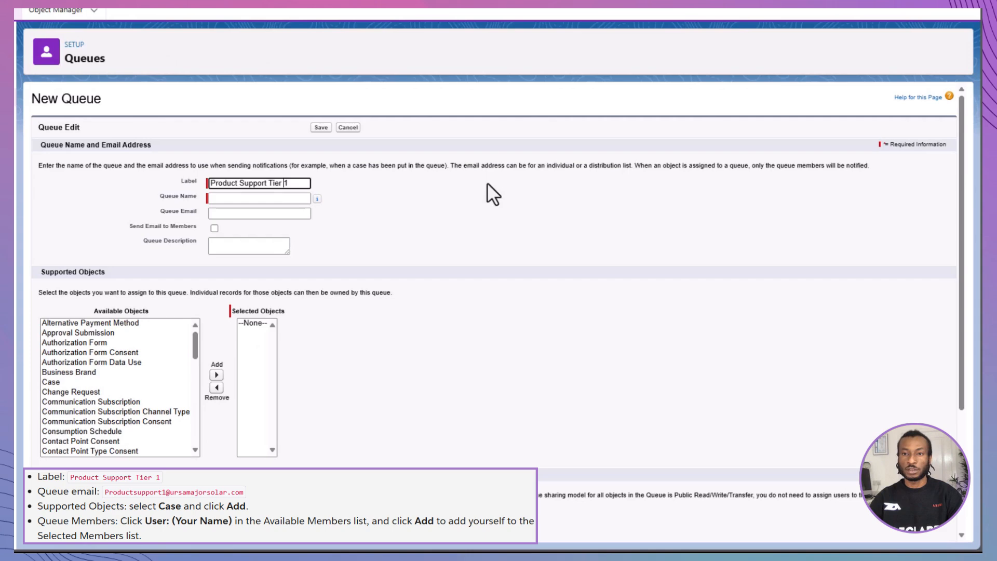
pyautogui.click(302, 214)
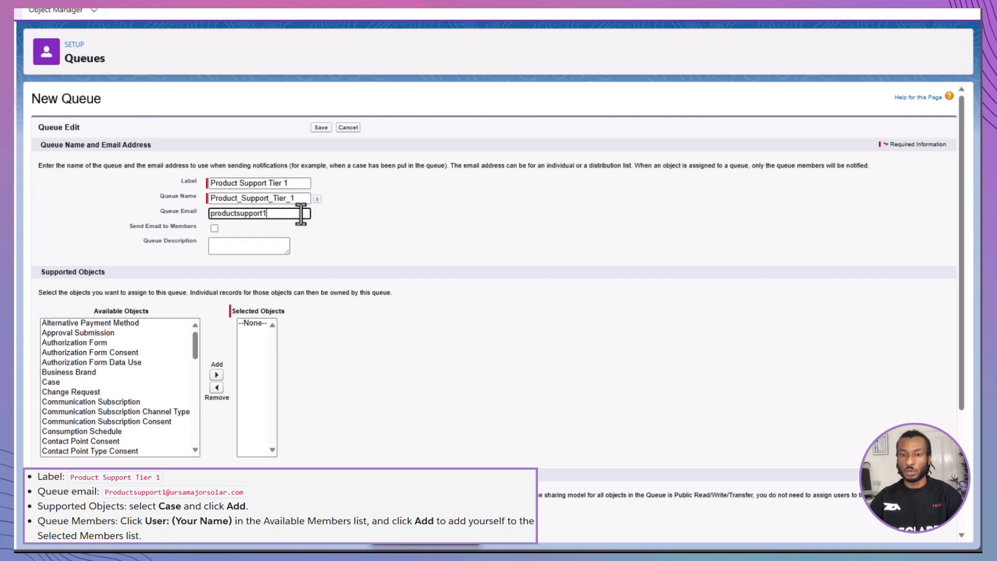
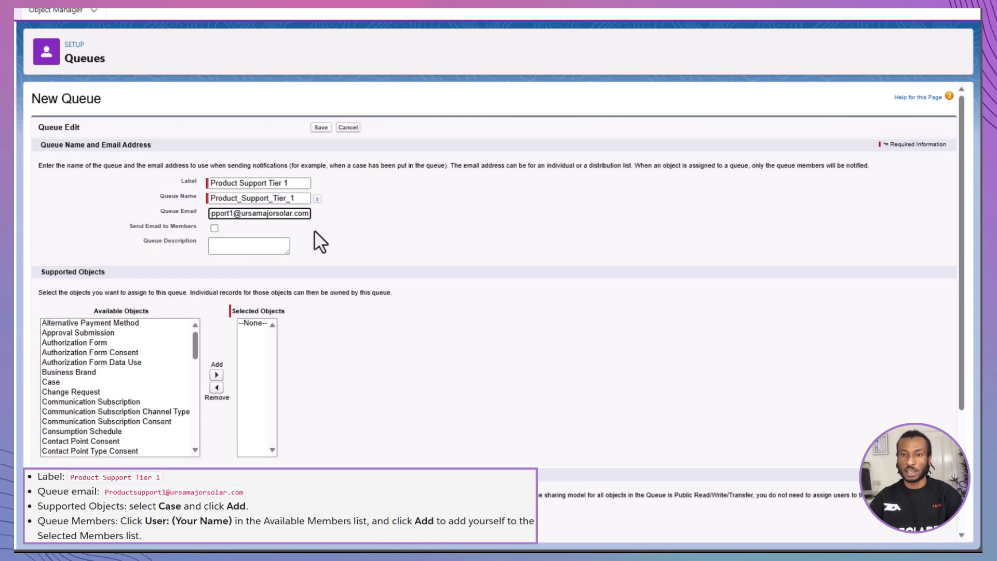
pyautogui.click(150, 382)
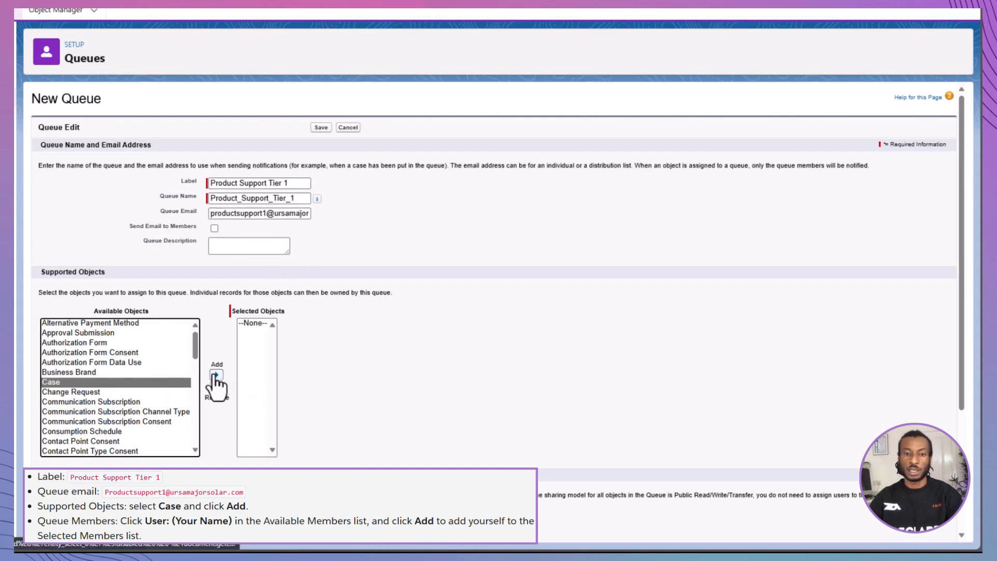
pyautogui.click(217, 375)
pyautogui.scroll(-3, 233, 397)
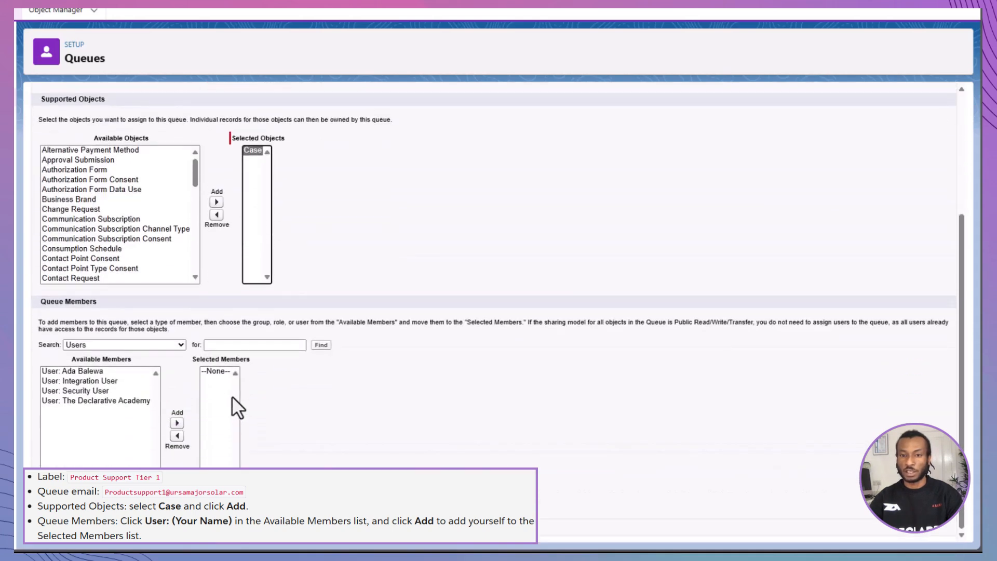
pyautogui.click(132, 400)
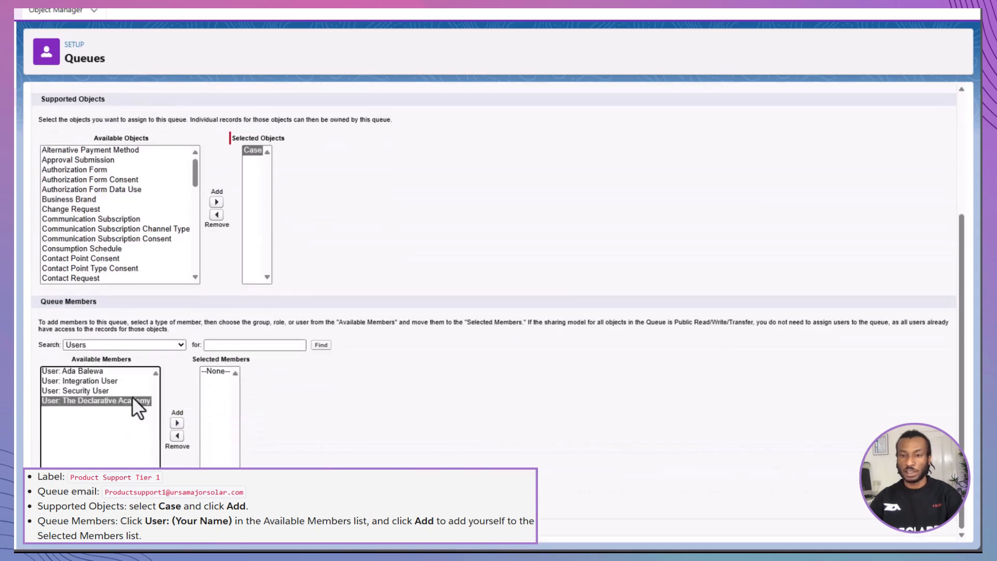
pyautogui.click(177, 423)
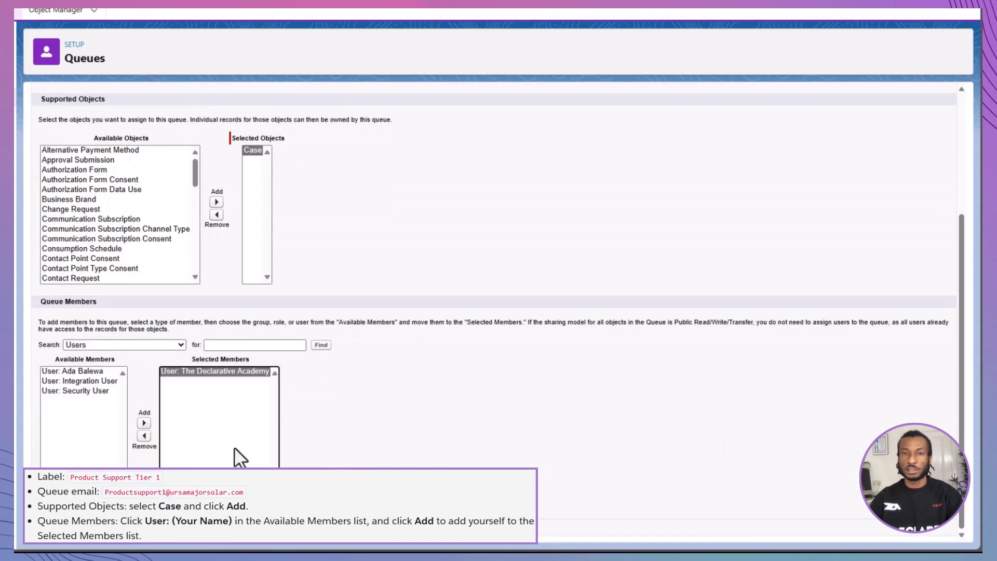
pyautogui.click(325, 530)
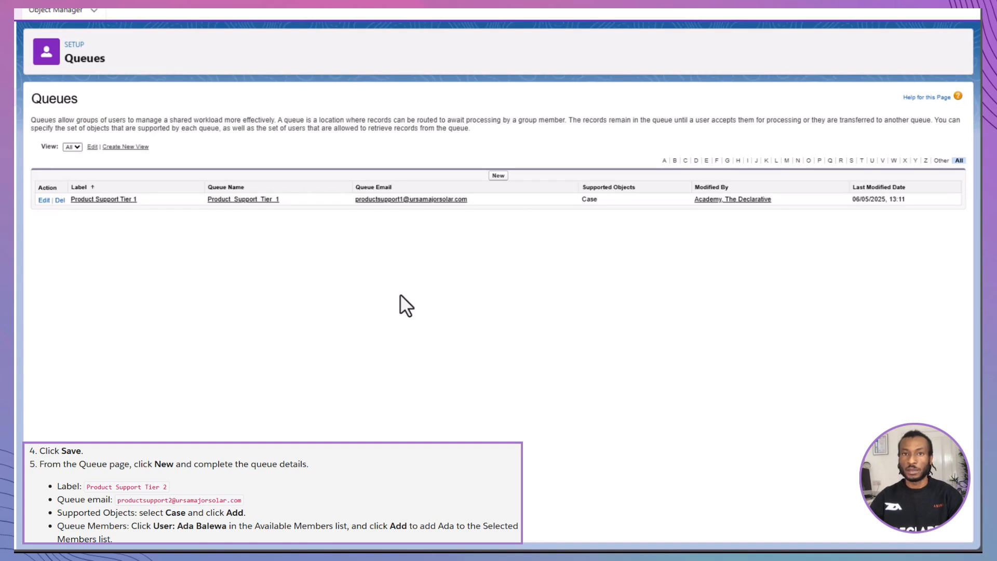
# Step: Set up the 'Product Tier 2' queue with its queue email, Case as supported object and the other user as member
pyautogui.click(501, 175)
pyautogui.write('Product Tier 2')
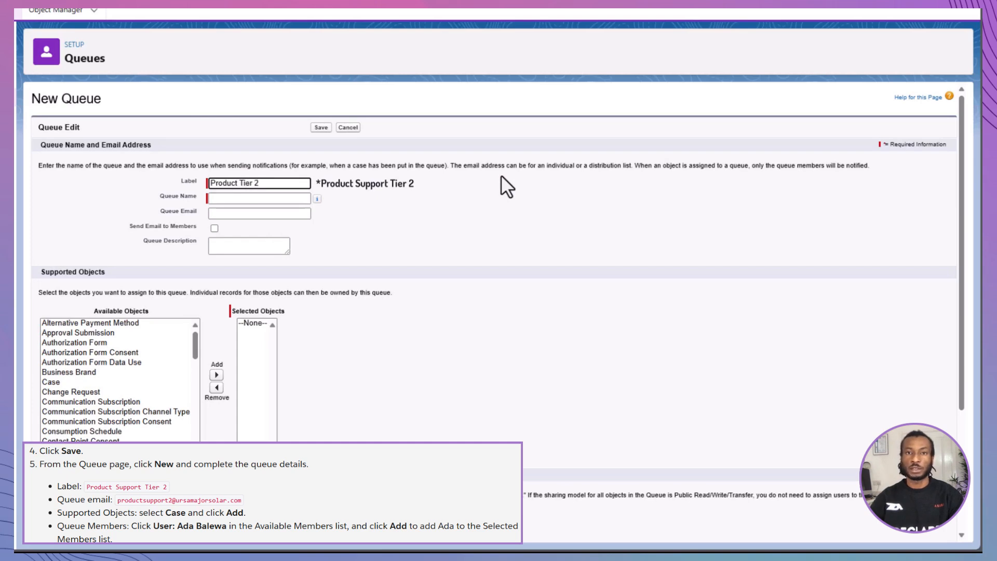
pyautogui.click(275, 210)
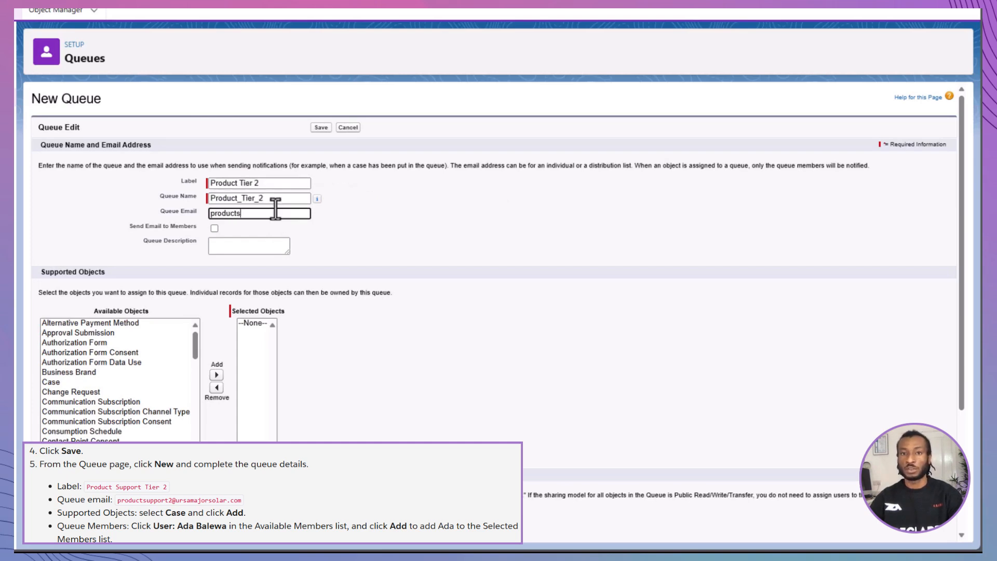
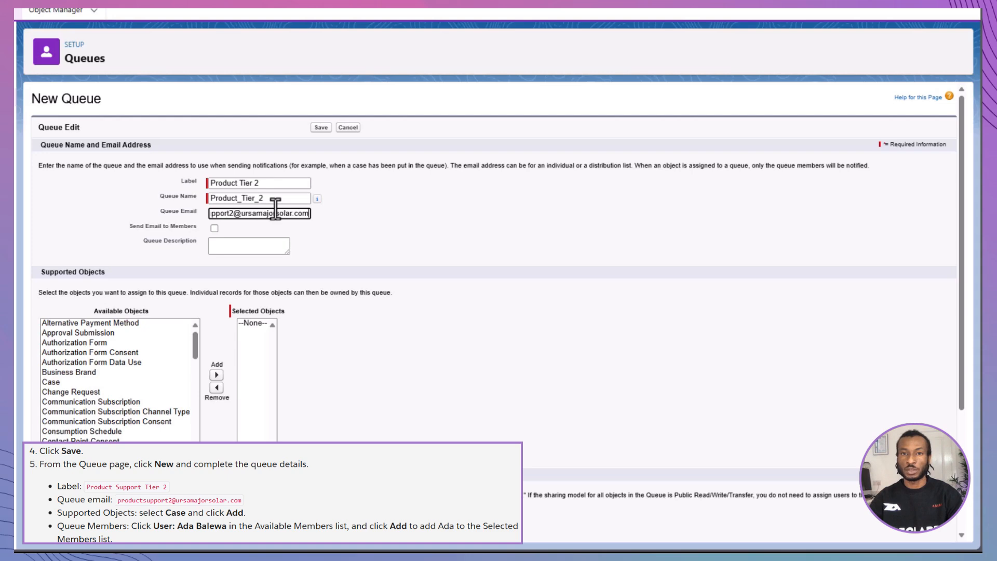
pyautogui.click(118, 382)
pyautogui.click(217, 375)
pyautogui.scroll(-3, 223, 386)
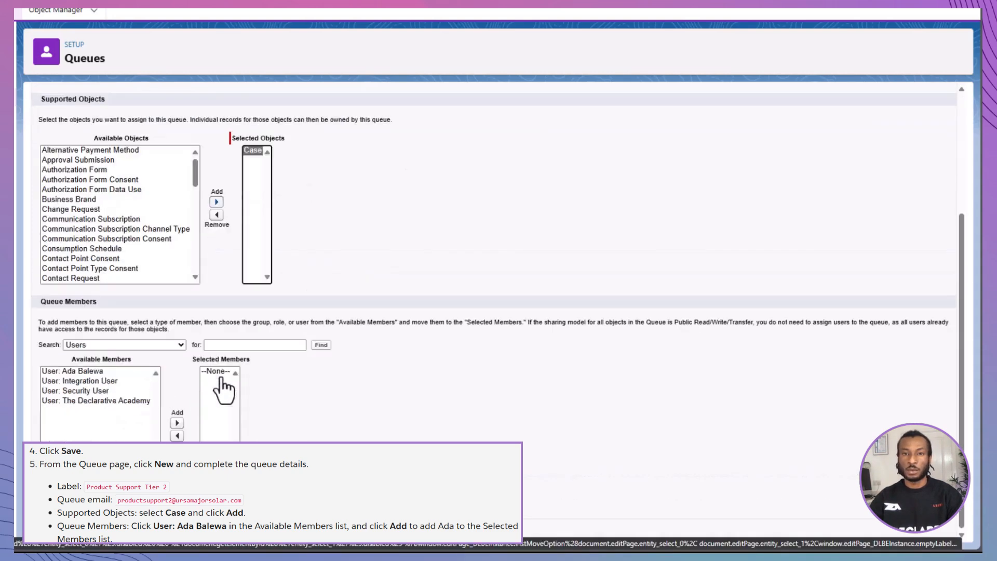
pyautogui.click(78, 371)
pyautogui.click(178, 423)
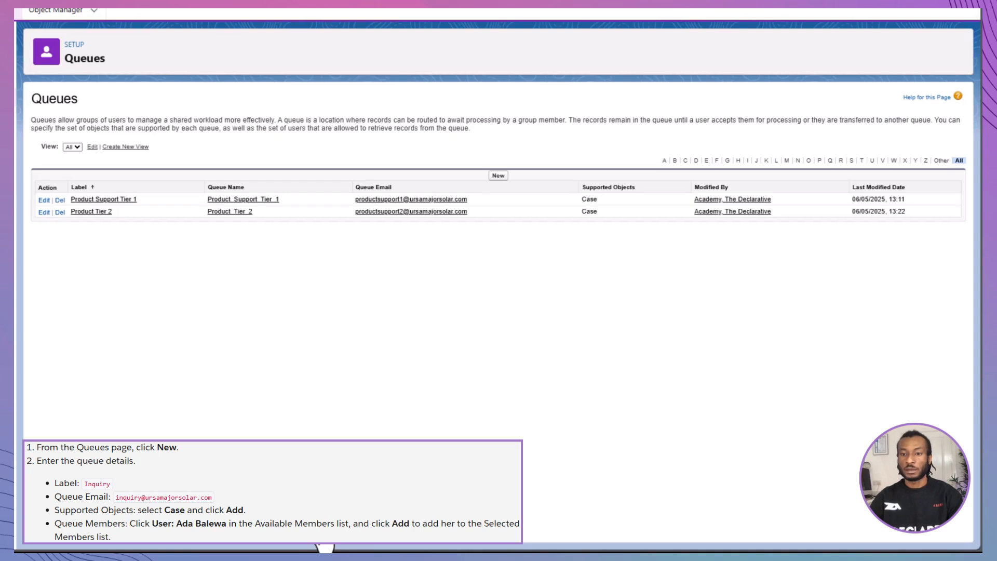
# Step: Create and save the 'Inquiry' queue with its queue email, Case as supported object and one user as member
pyautogui.click(494, 176)
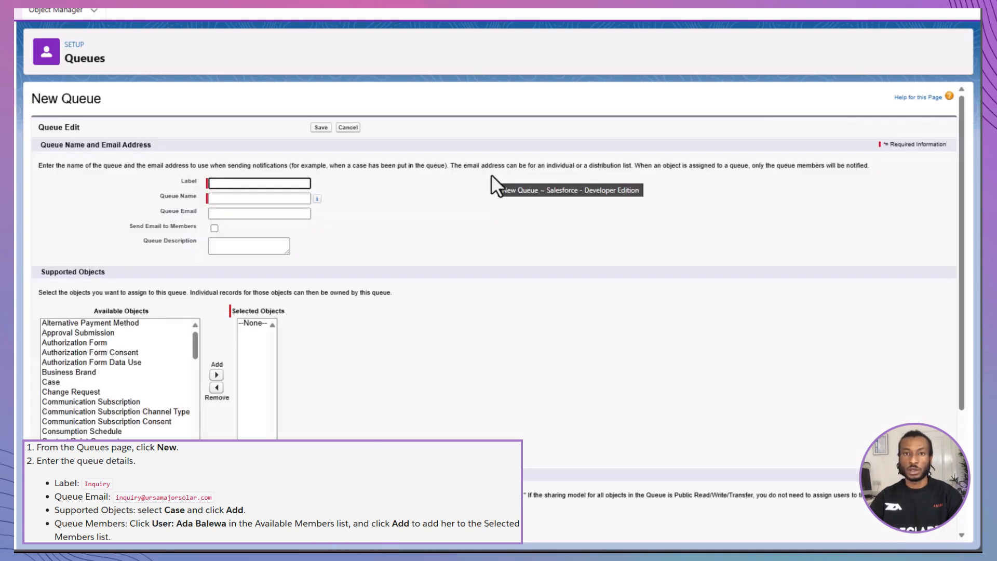
pyautogui.write('Inquiry')
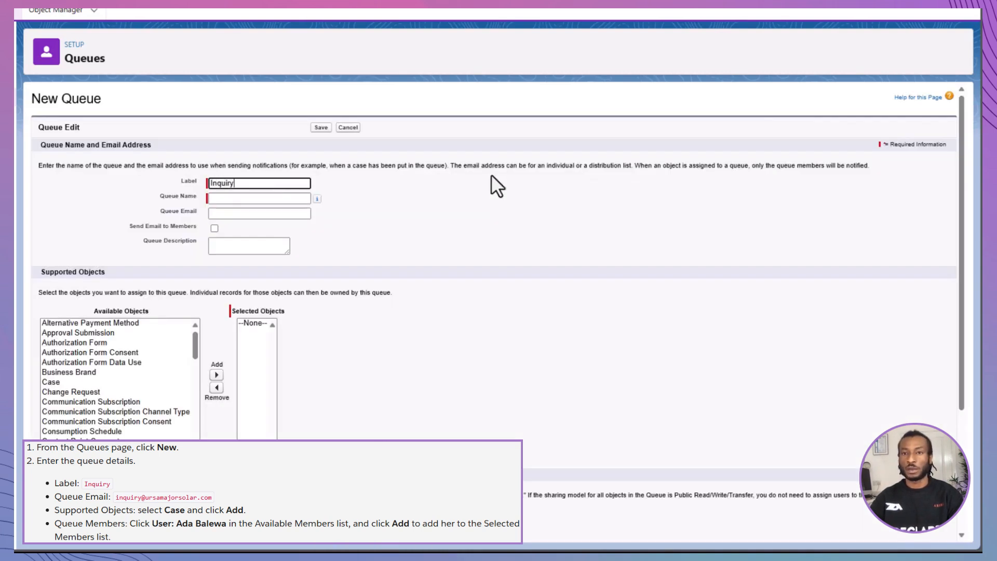
pyautogui.click(234, 214)
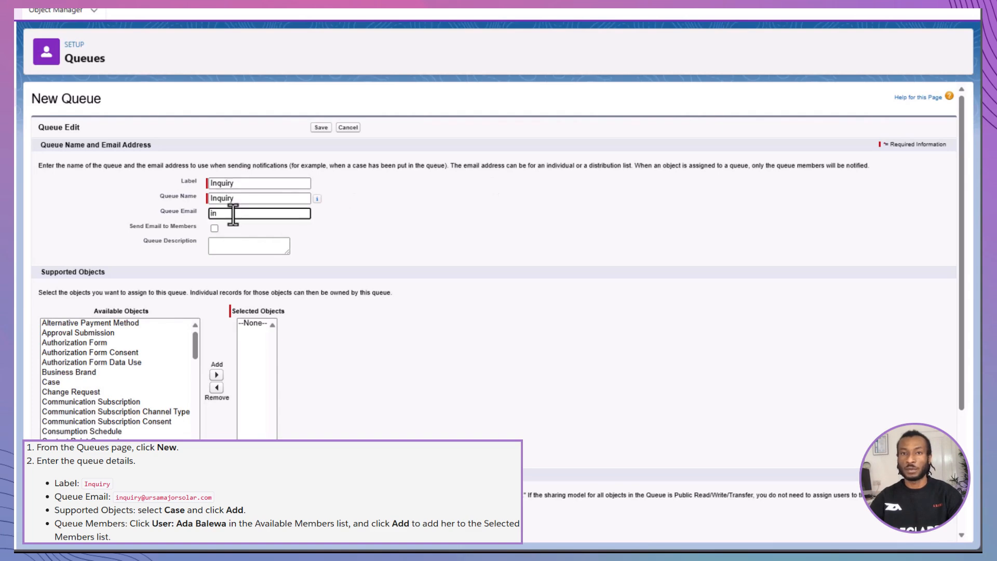
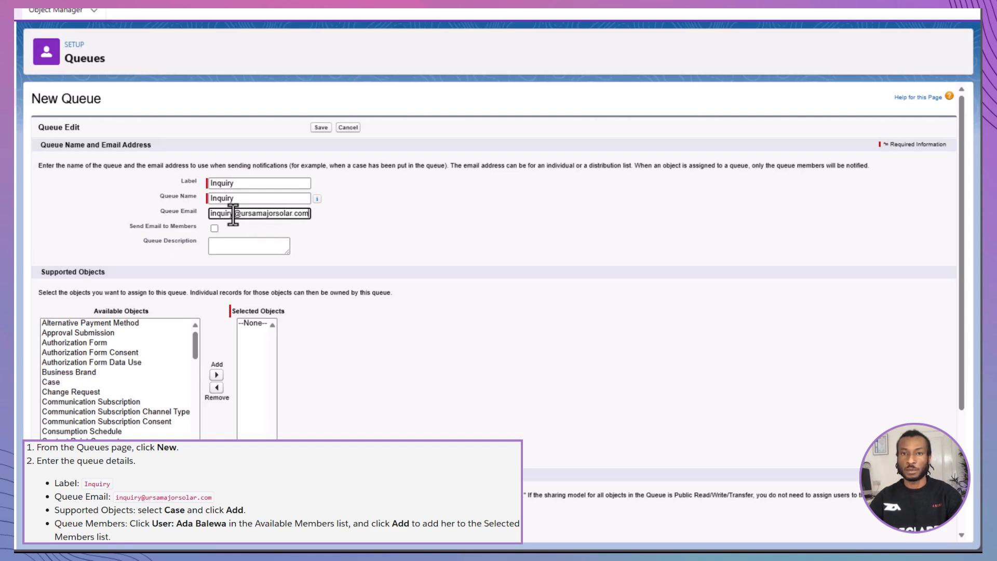
pyautogui.click(114, 382)
pyautogui.click(217, 375)
pyautogui.scroll(-4, 217, 376)
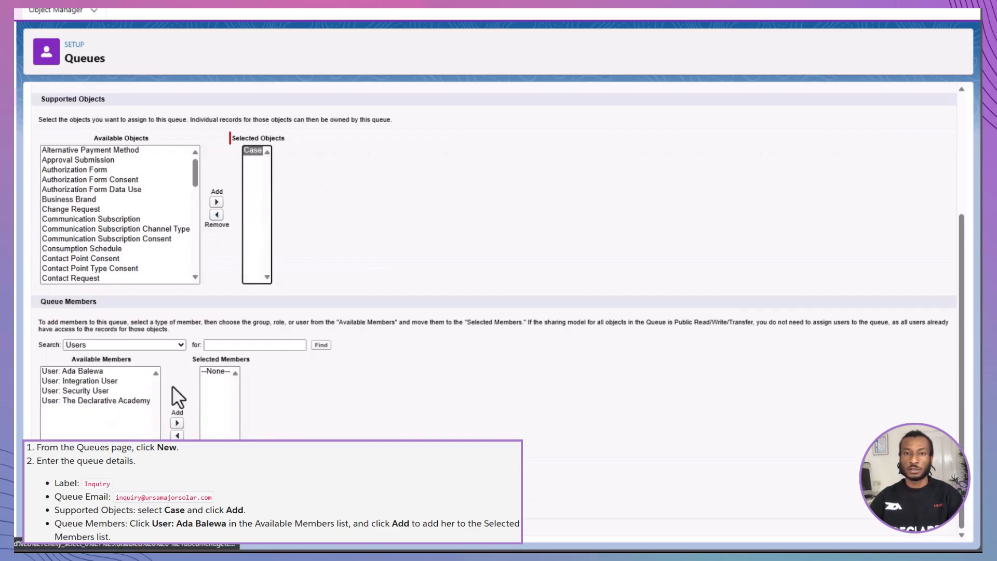
pyautogui.click(98, 371)
pyautogui.click(177, 422)
pyautogui.click(325, 546)
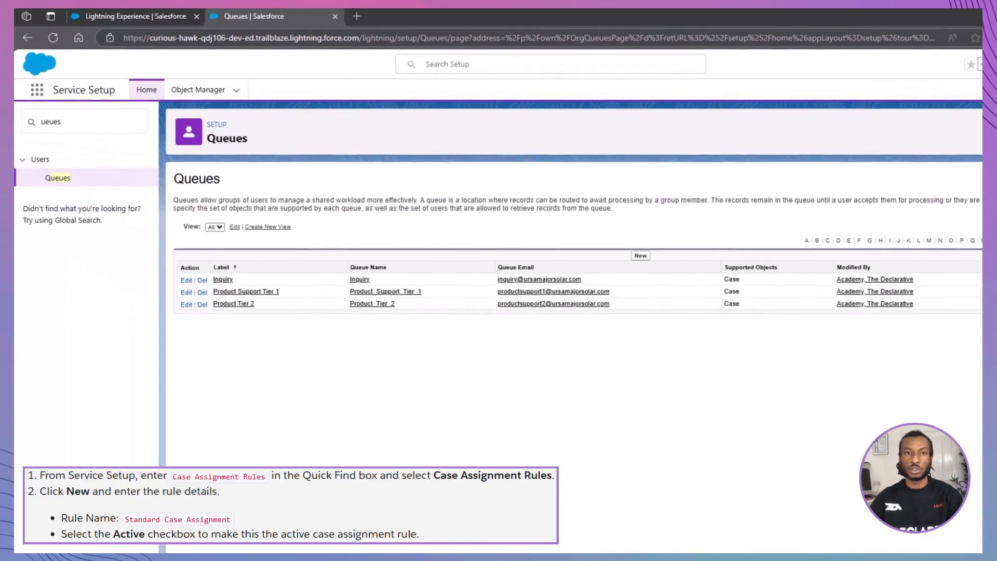
# Step: Open Case Assignment Rules and start a new rule named 'Standard Case Assignment'
pyautogui.click(85, 122)
pyautogui.press('BackSpace')
pyautogui.press('BackSpace')
pyautogui.press('BackSpace')
pyautogui.press('BackSpace')
pyautogui.press('BackSpace')
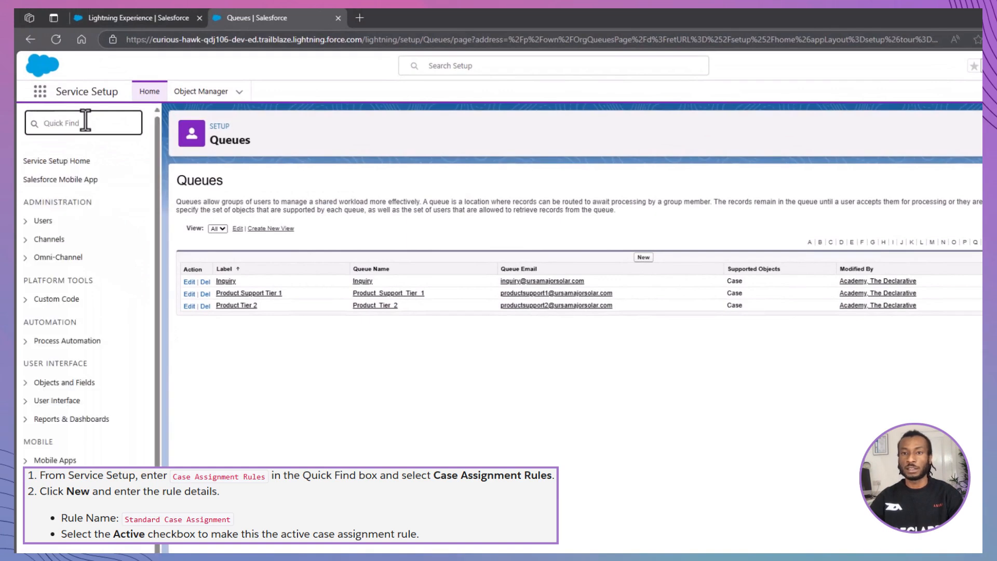
pyautogui.write('Case Ass')
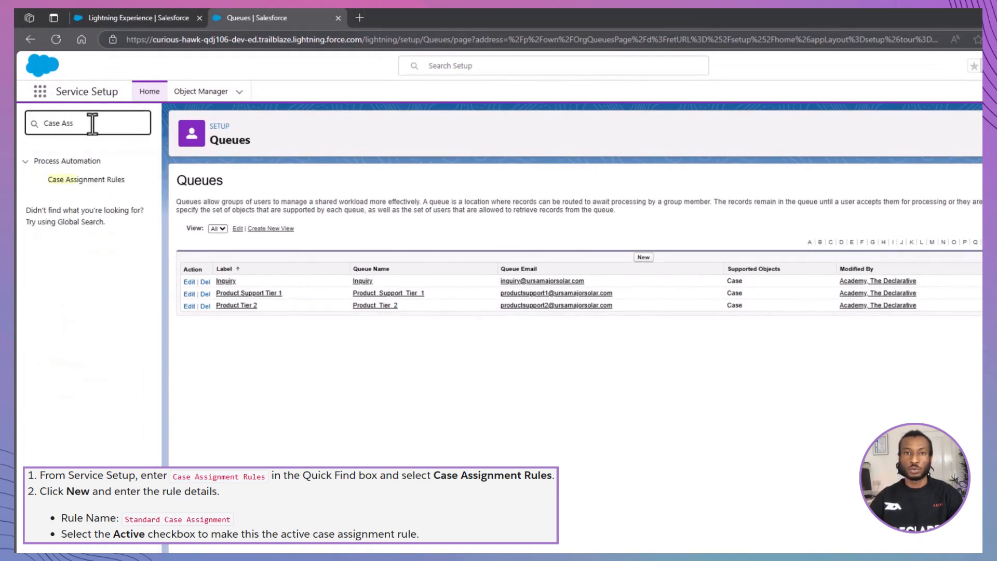
pyautogui.click(91, 177)
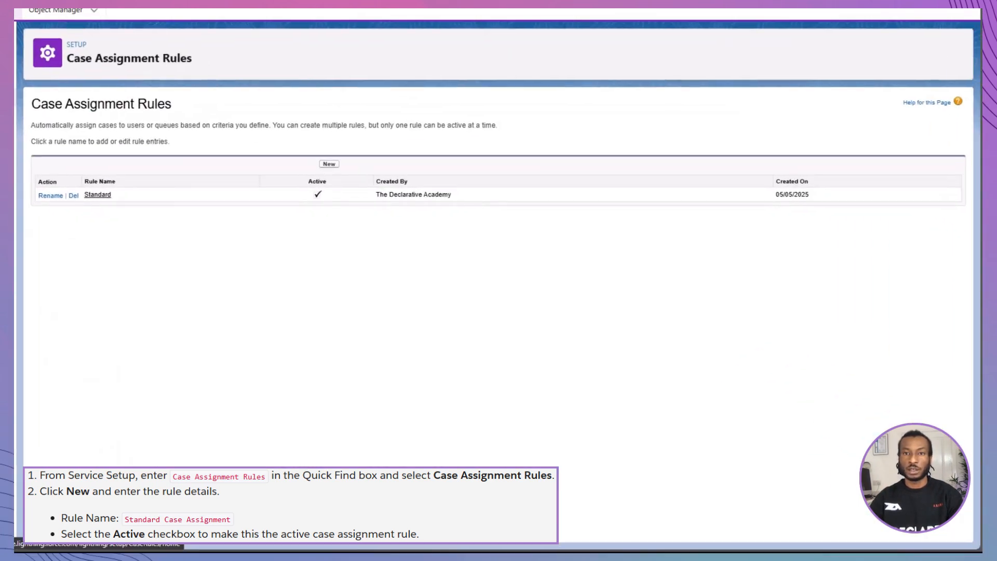
pyautogui.click(332, 163)
pyautogui.write('Stand')
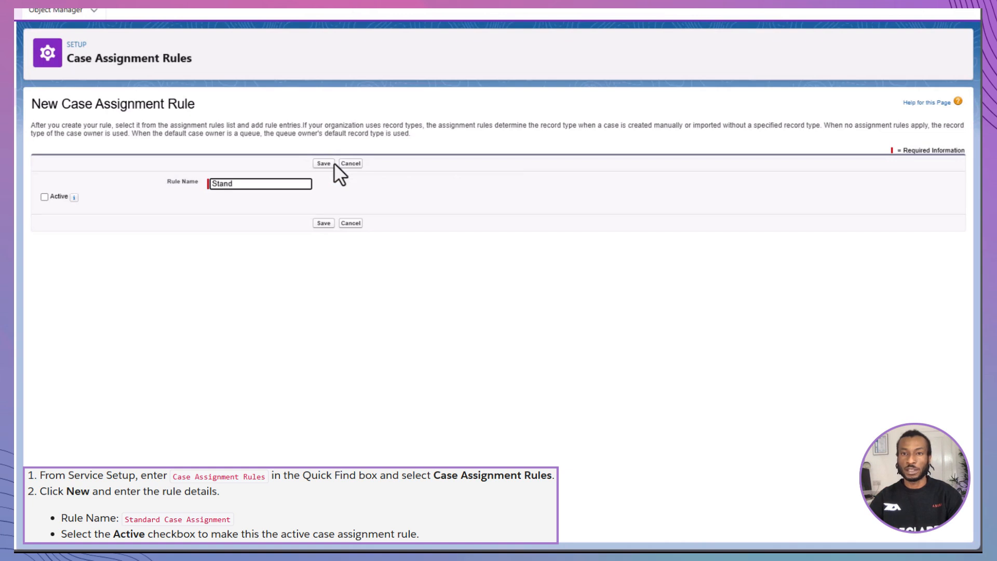
pyautogui.write('ard Case')
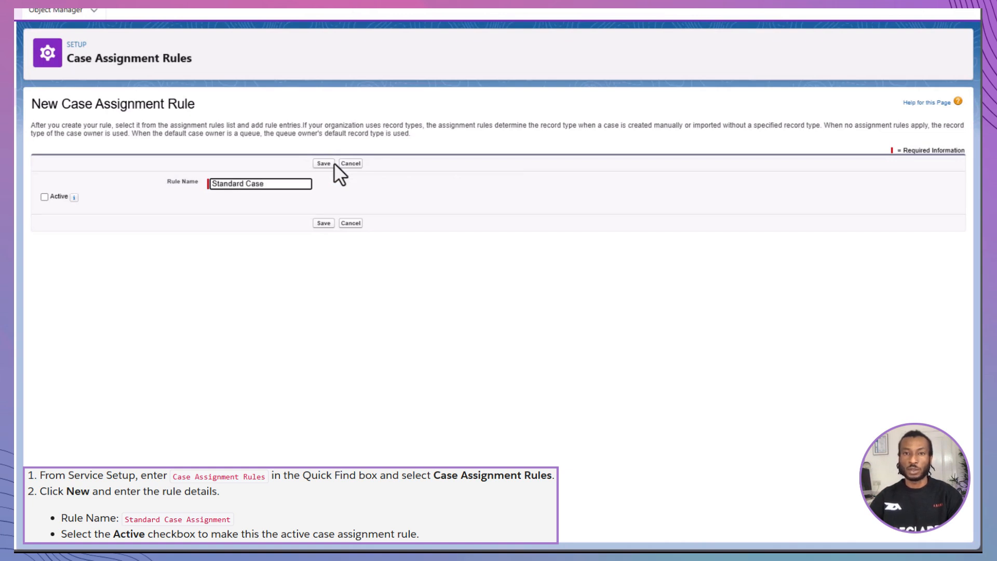
pyautogui.write(' Assignment')
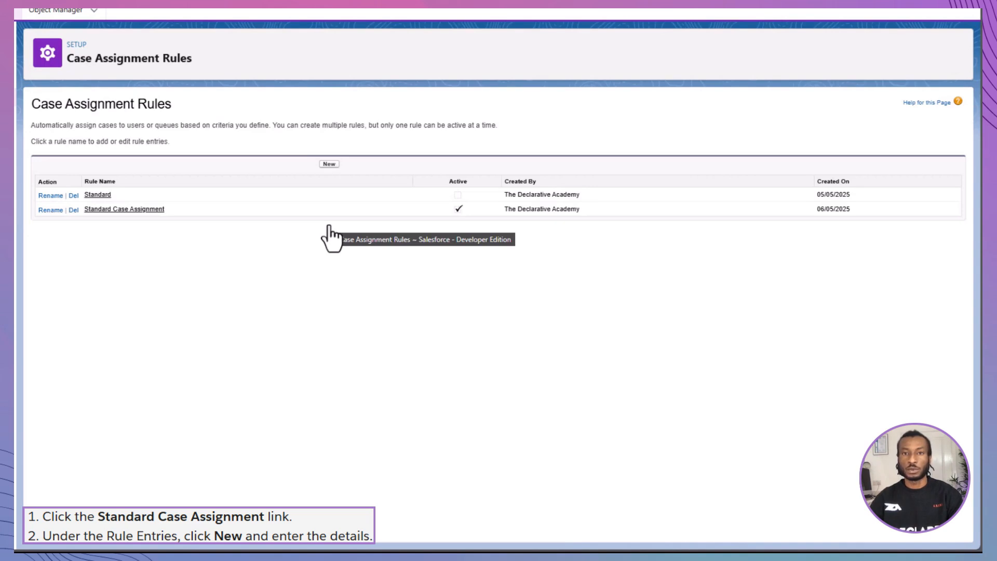
# Step: Add rule entry 1 to Standard Case Assignment with criterion Case Record Type equals Product Support
pyautogui.click(154, 209)
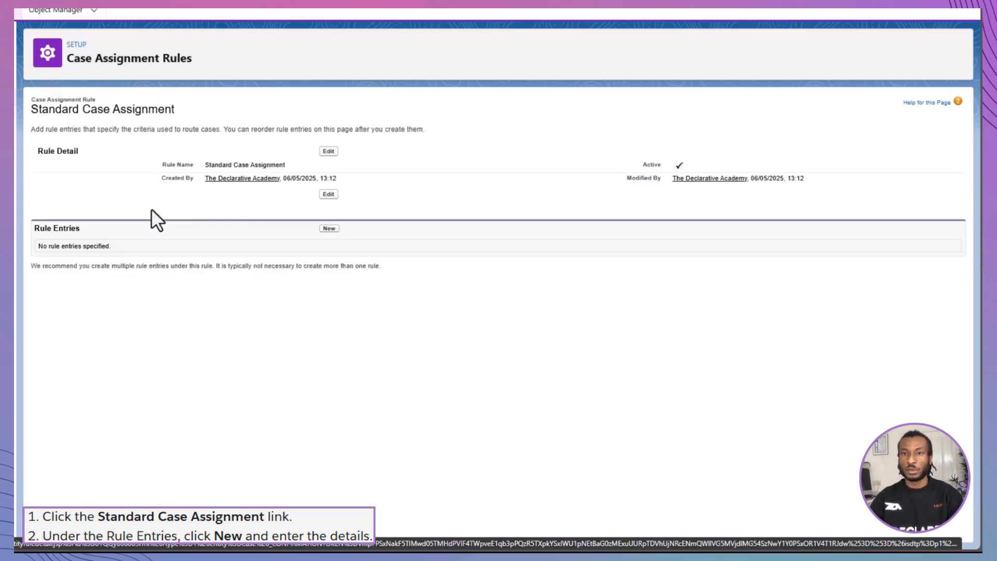
pyautogui.click(330, 228)
pyautogui.write('1')
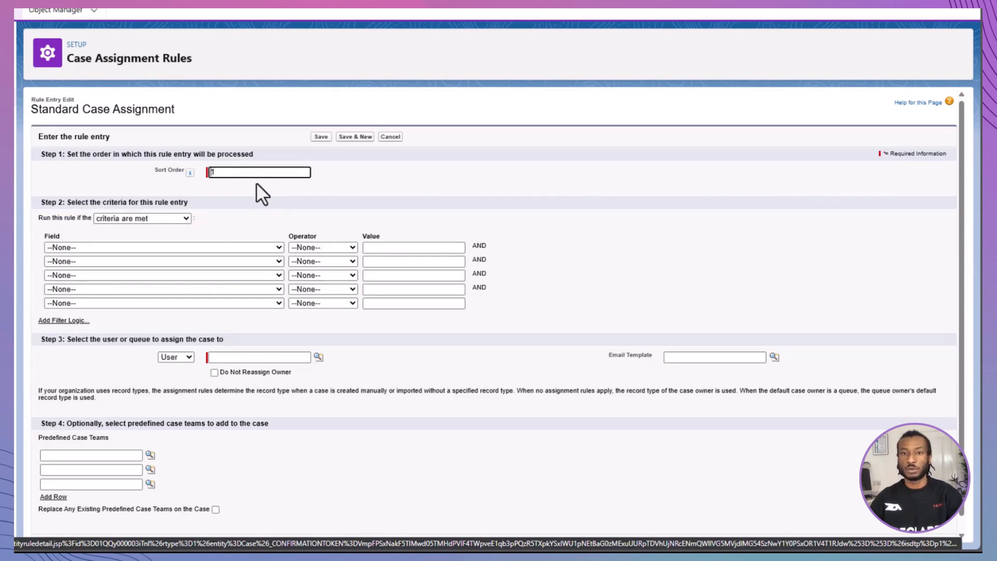
pyautogui.click(229, 247)
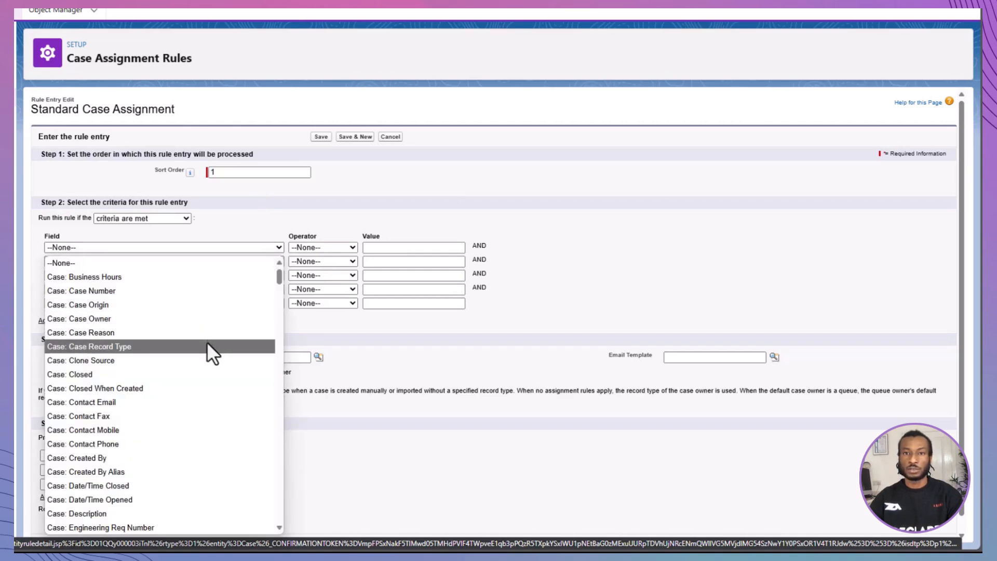
pyautogui.click(245, 345)
pyautogui.click(320, 247)
pyautogui.click(318, 260)
pyautogui.click(474, 247)
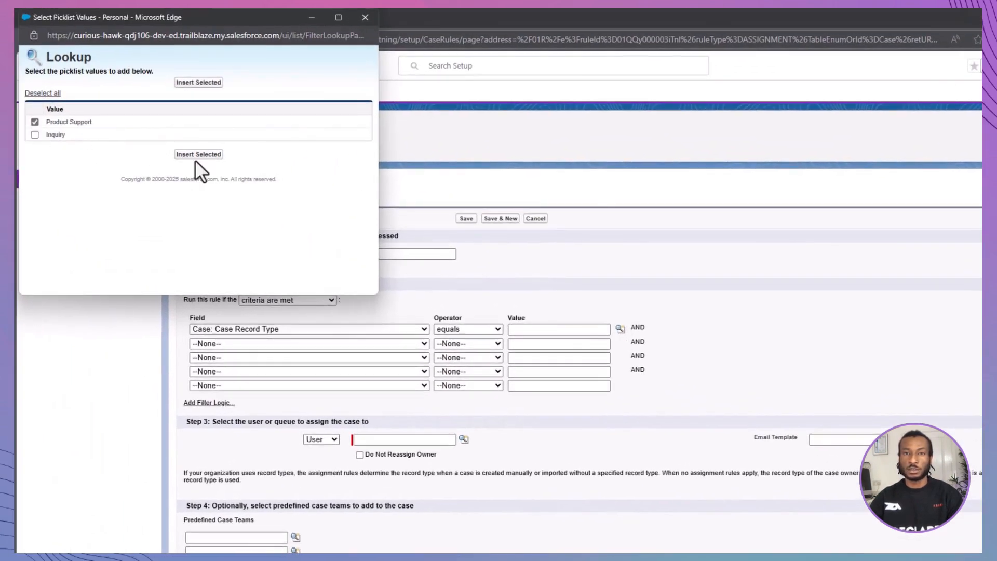
pyautogui.click(199, 154)
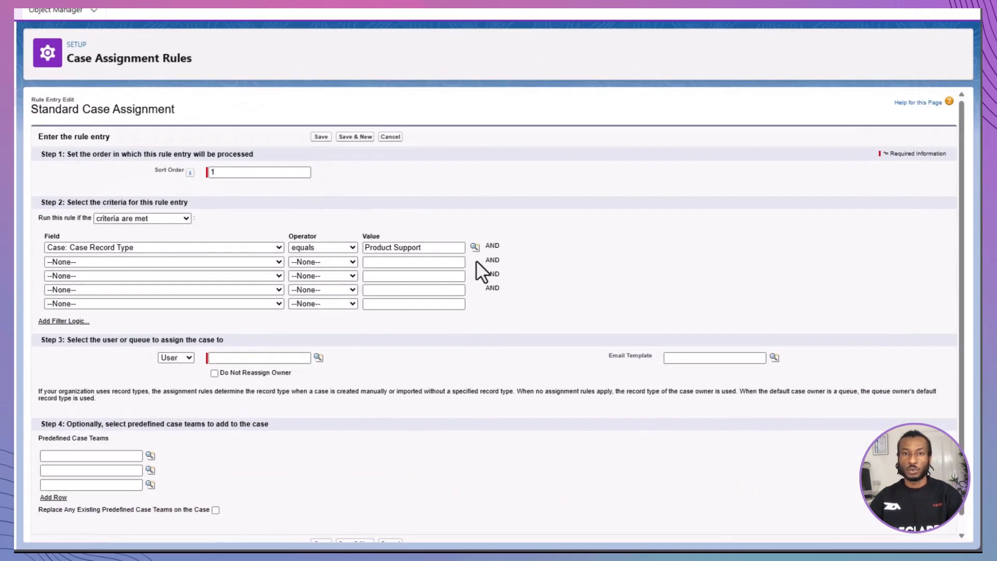
# Step: Route entry 1 to the Product Support Tier 1 queue with the case assignment notification template
pyautogui.click(321, 440)
pyautogui.click(316, 469)
pyautogui.click(463, 438)
pyautogui.click(329, 372)
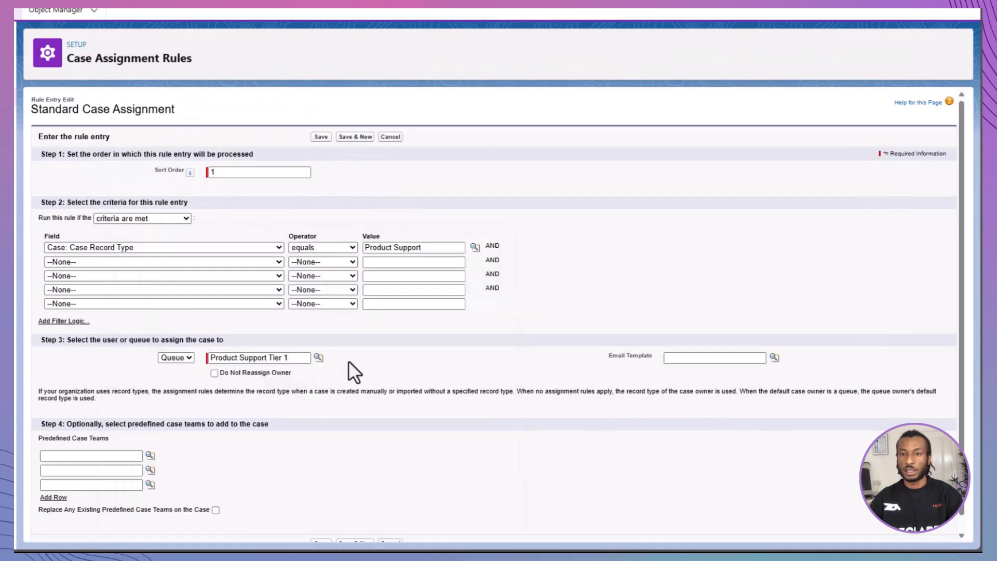
pyautogui.click(774, 358)
pyautogui.click(642, 508)
pyautogui.scroll(-1, 616, 457)
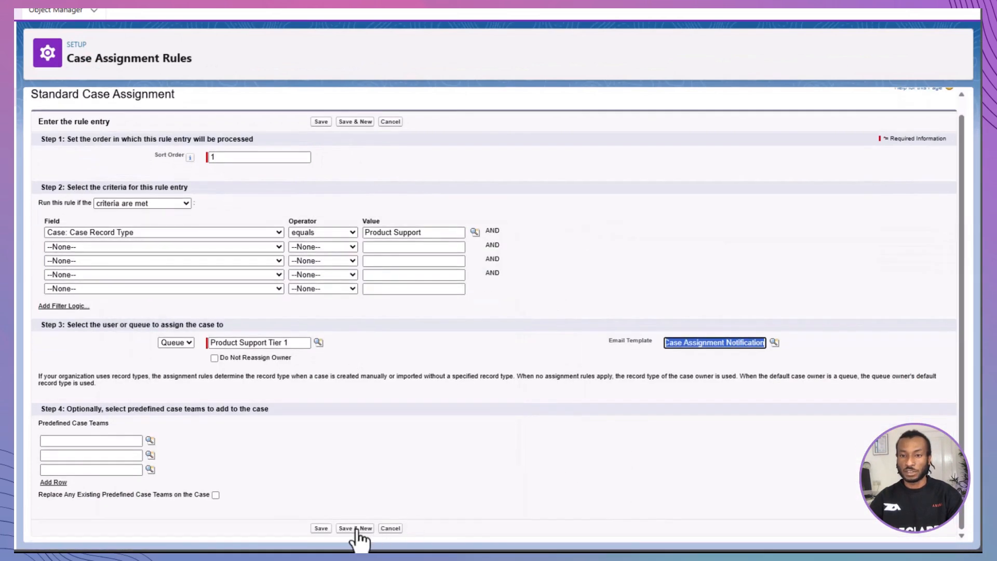
pyautogui.click(357, 532)
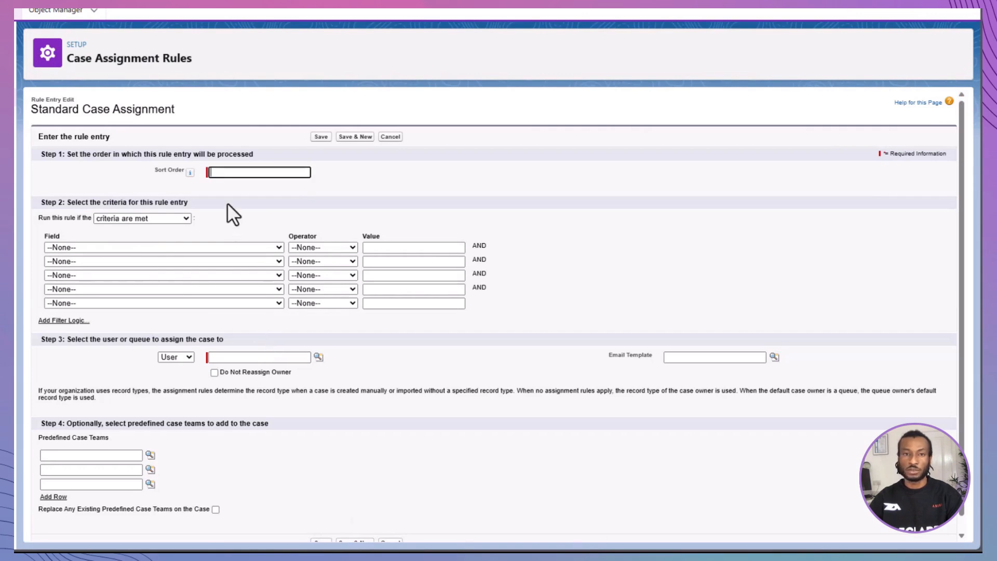
# Step: Begin rule entry 2 with a Case Record Type equals criterion and browse the record type values
pyautogui.write('2')
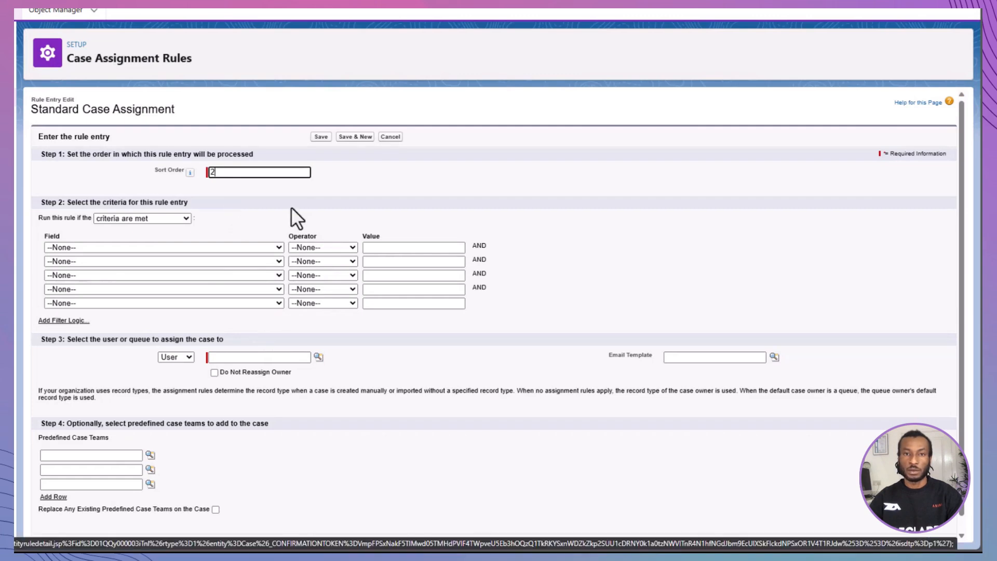
pyautogui.click(269, 247)
pyautogui.click(257, 346)
pyautogui.click(317, 246)
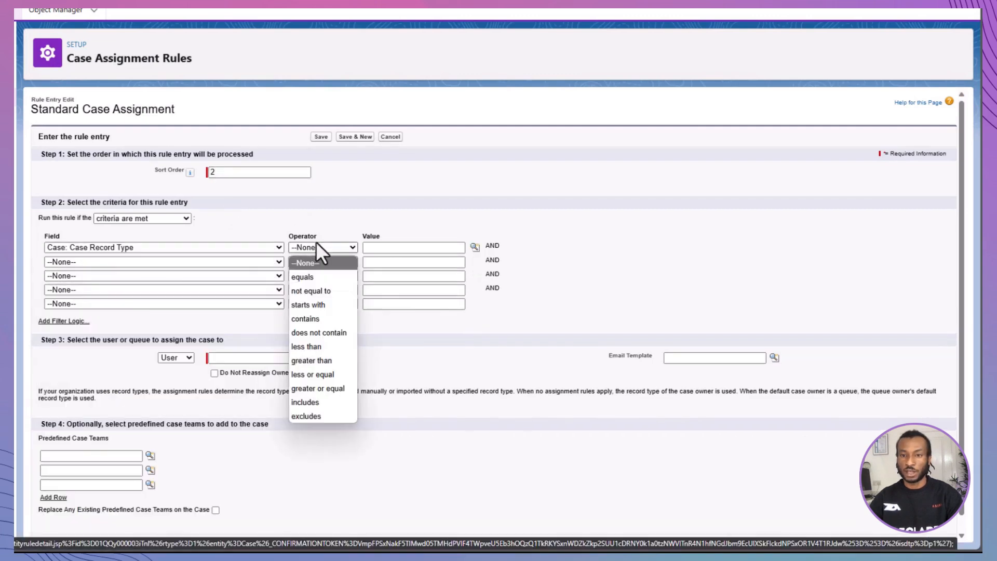
pyautogui.click(302, 277)
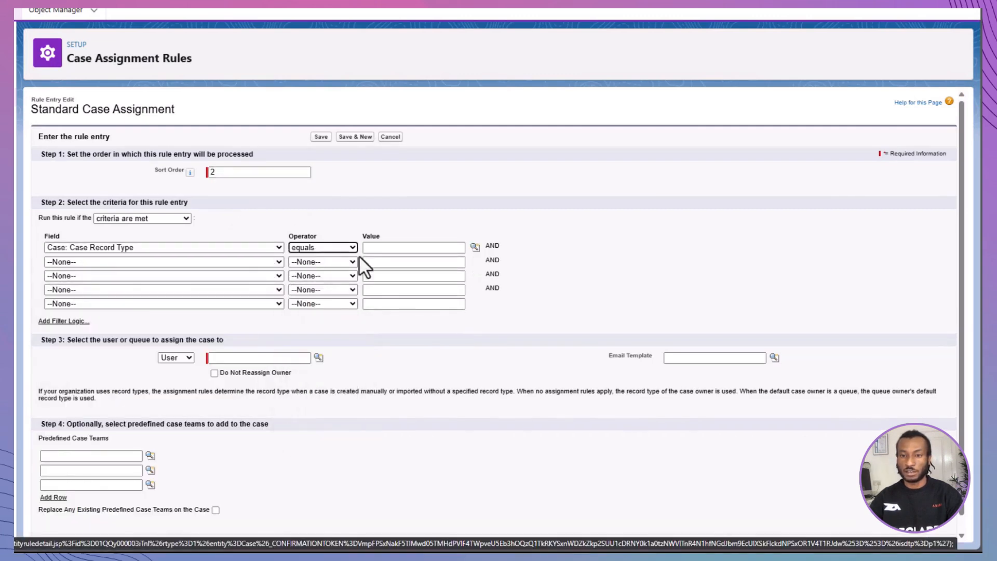
pyautogui.click(475, 246)
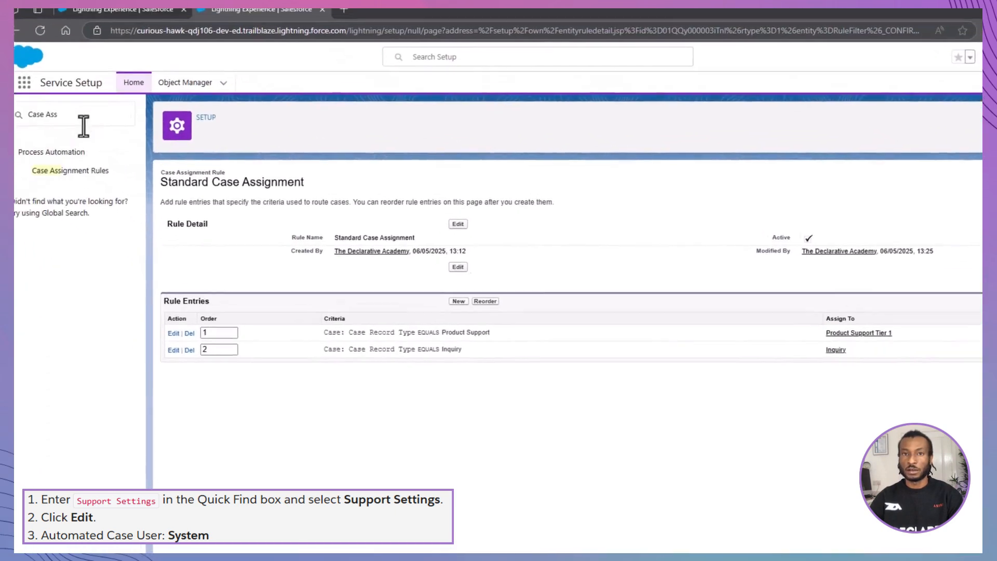
# Step: In Support Settings, change the Automated Case User to System and save
pyautogui.moveTo(83, 125); pyautogui.dragTo(16, 117)
pyautogui.press('BackSpace')
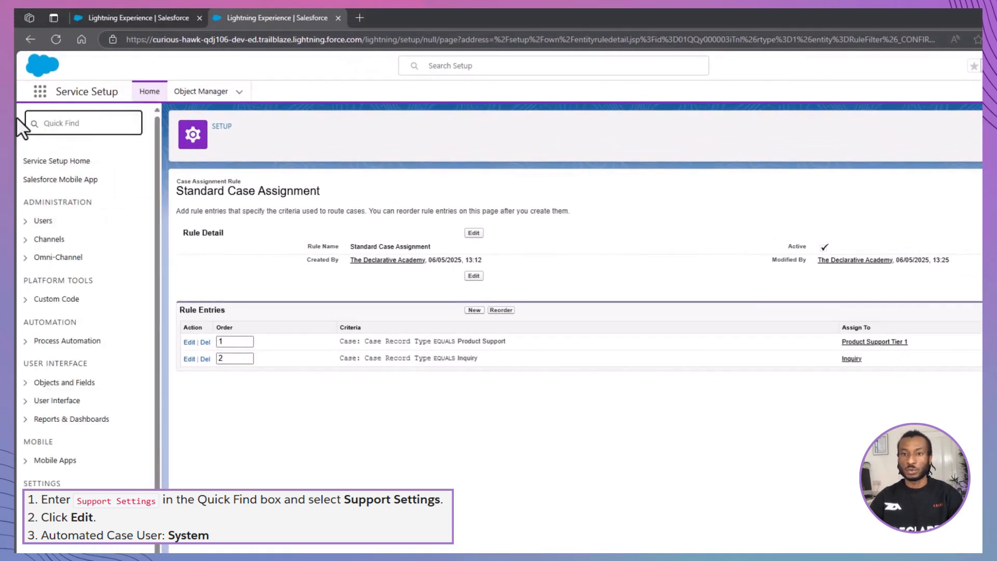
pyautogui.write('Support')
pyautogui.click(63, 198)
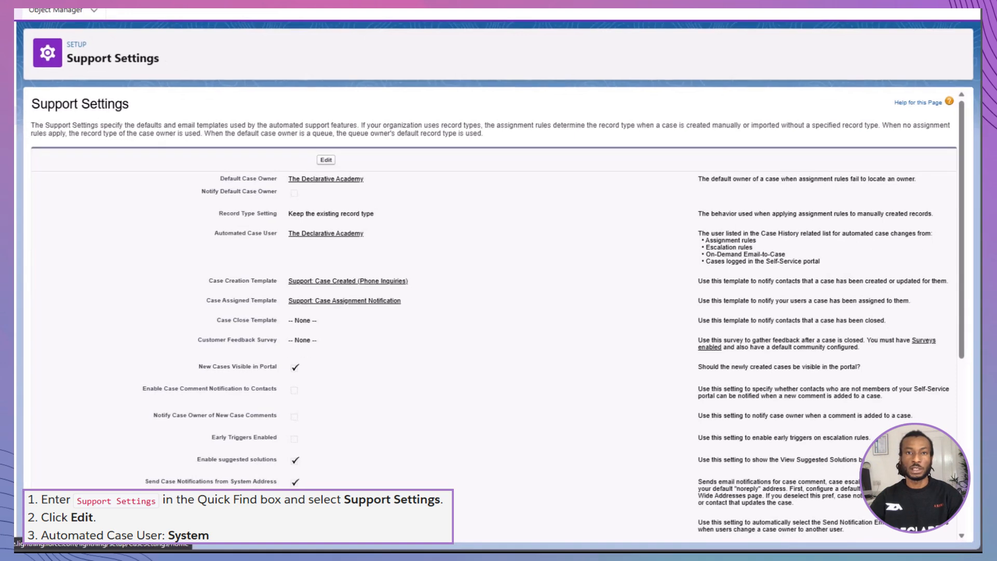
pyautogui.click(326, 160)
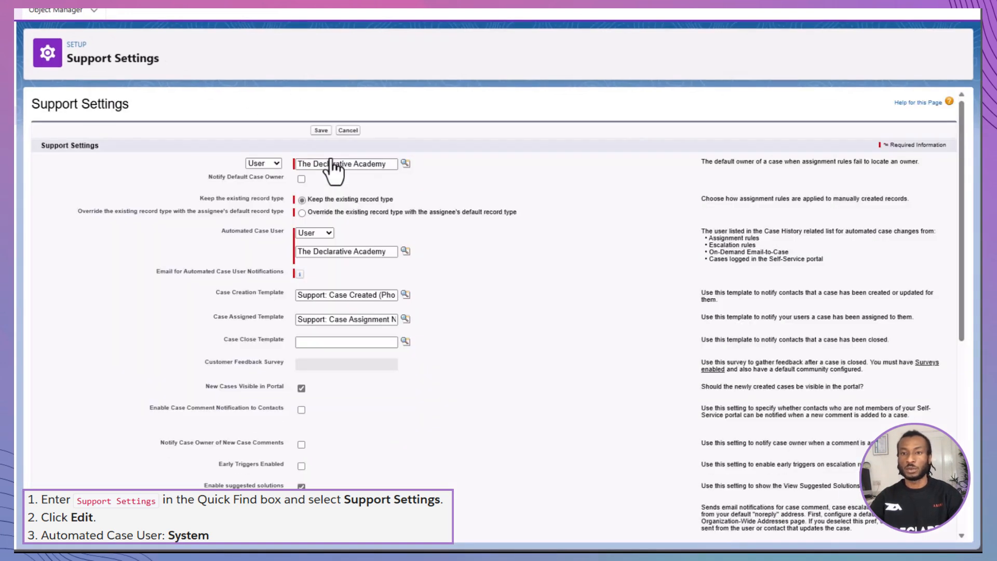
pyautogui.click(325, 229)
pyautogui.click(318, 259)
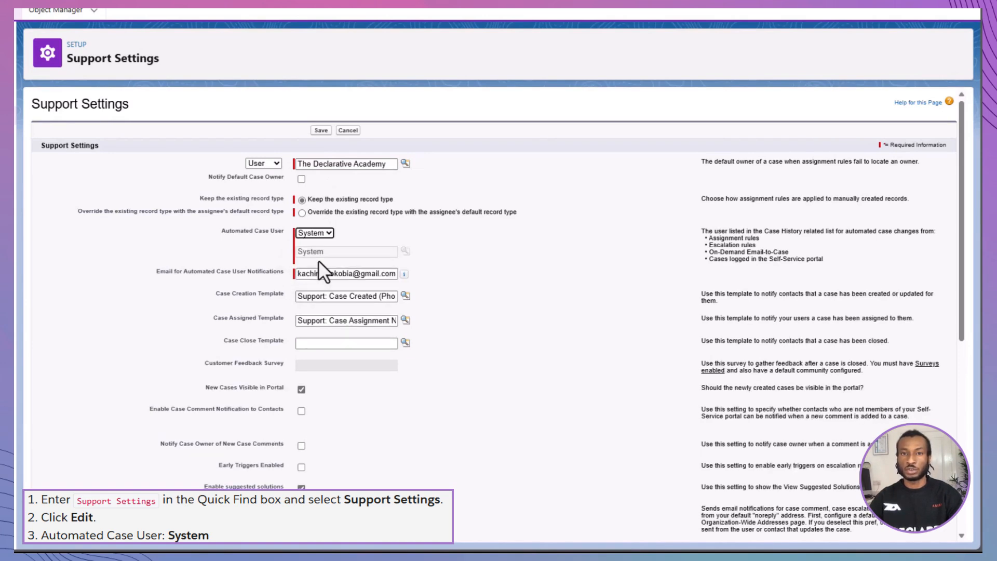
pyautogui.click(316, 134)
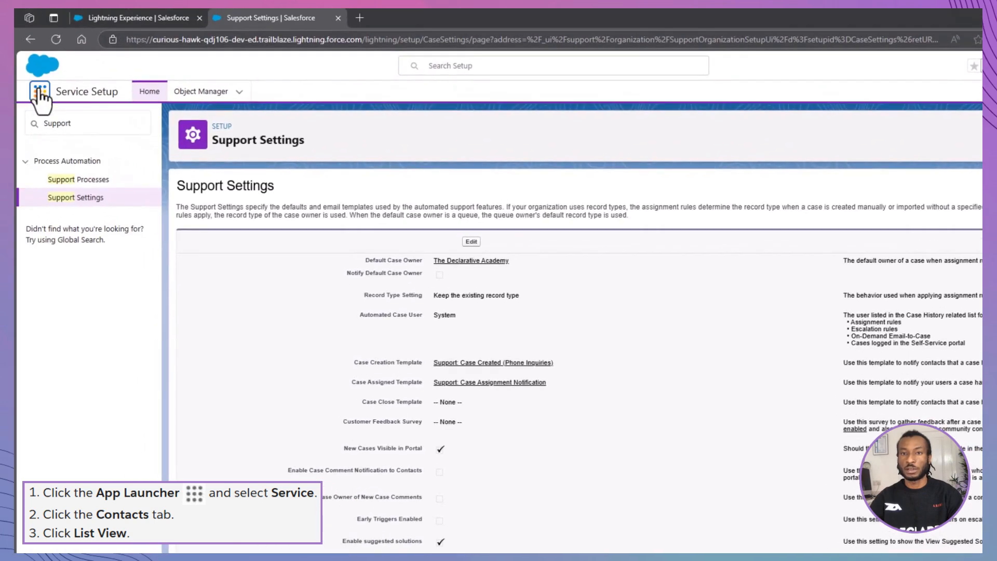
# Step: In the Service app, open the contact from Recently Viewed contacts and start a new case
pyautogui.click(40, 91)
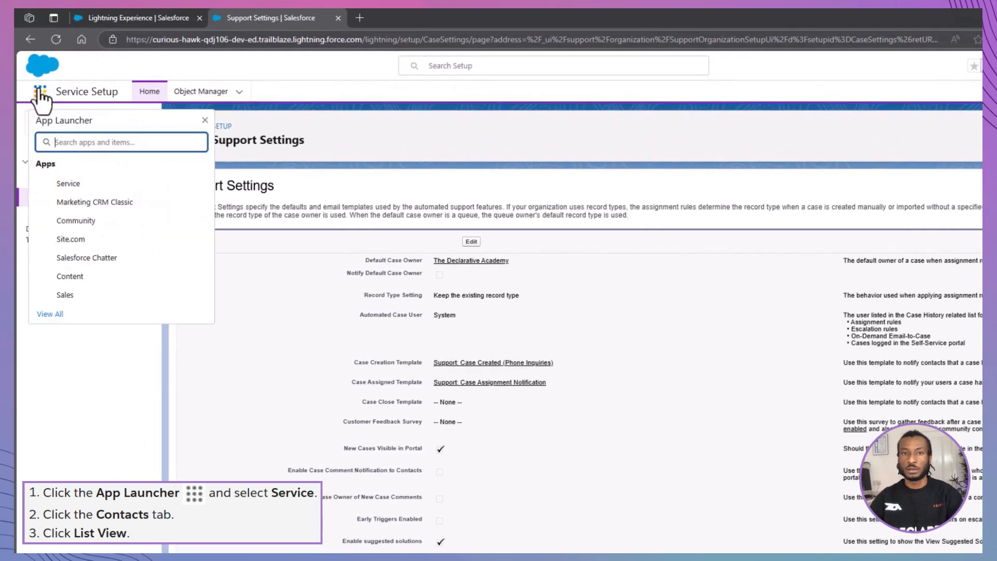
pyautogui.click(62, 183)
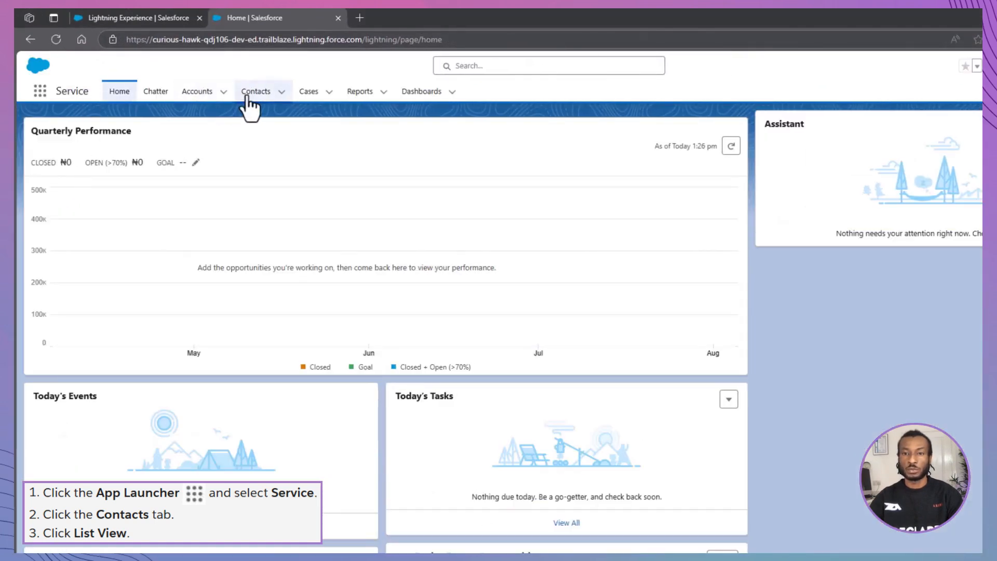
pyautogui.click(250, 106)
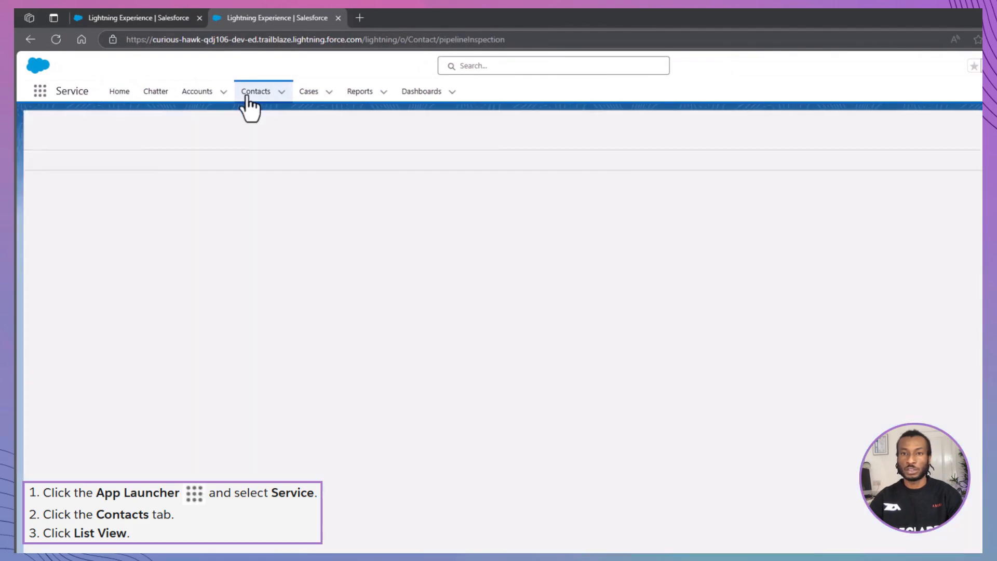
pyautogui.click(150, 138)
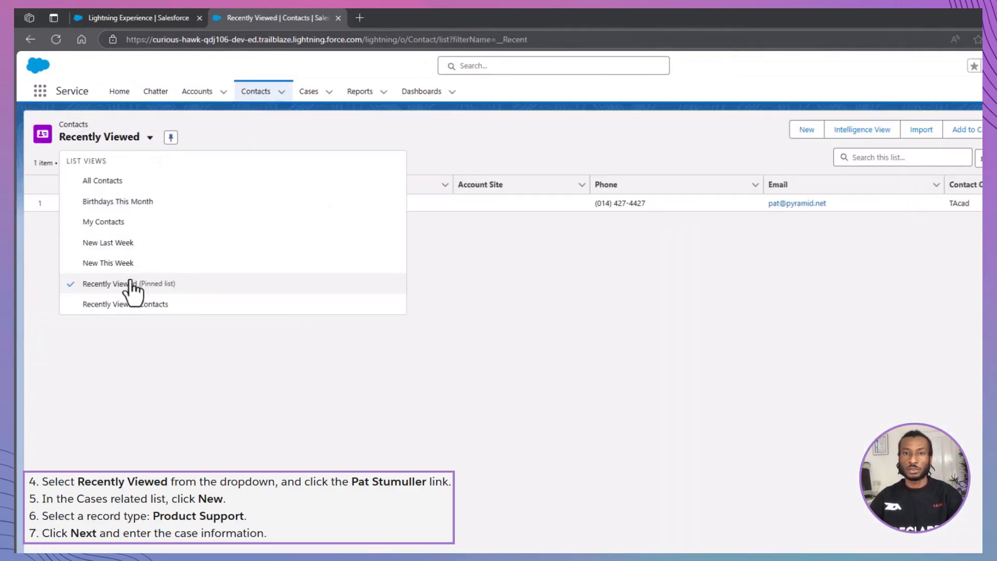
pyautogui.click(131, 283)
pyautogui.click(110, 203)
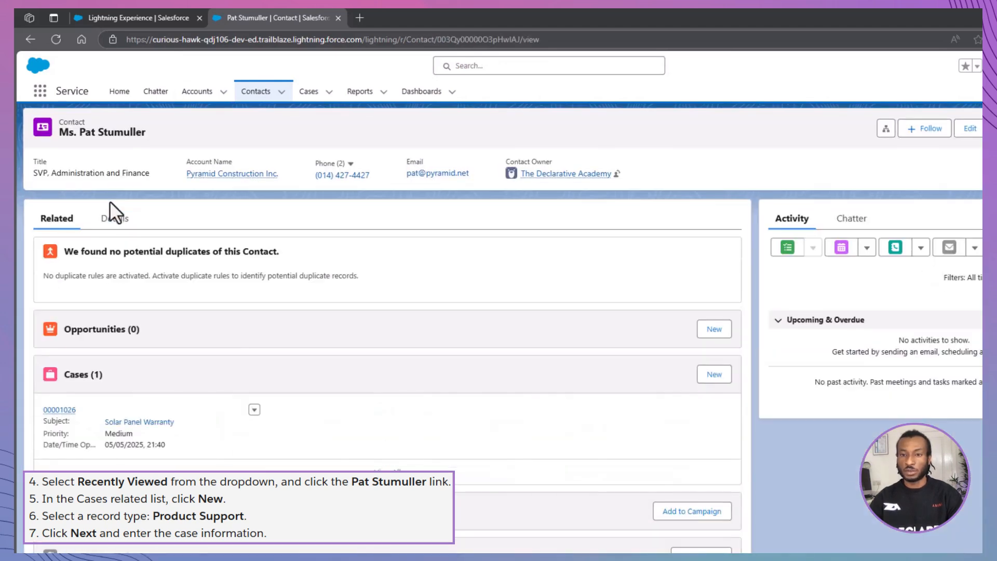
pyautogui.click(713, 375)
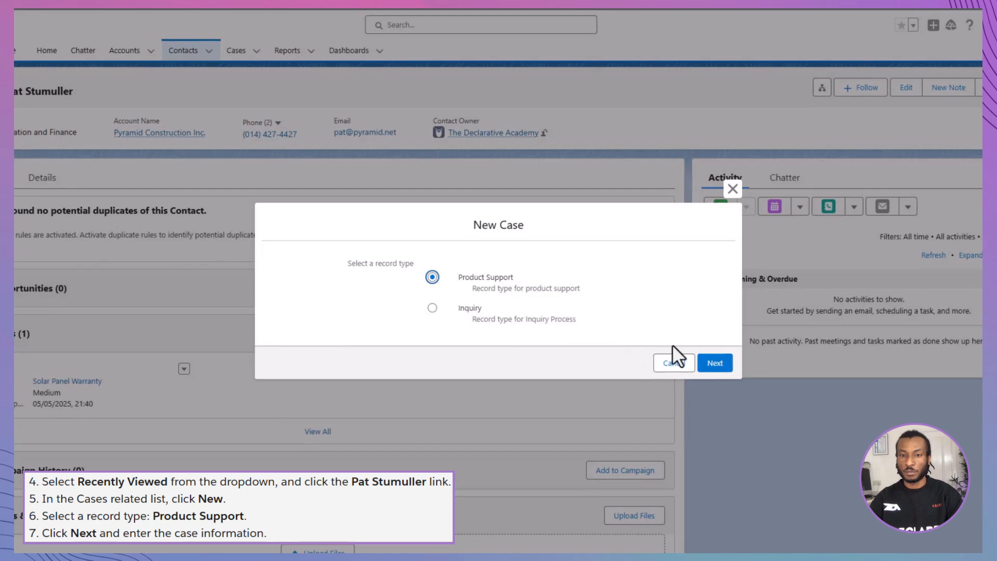
# Step: Use the Product Support record type; set Type Product, Reason Performance, Product Solar Panels, Origin Phone
pyautogui.click(707, 366)
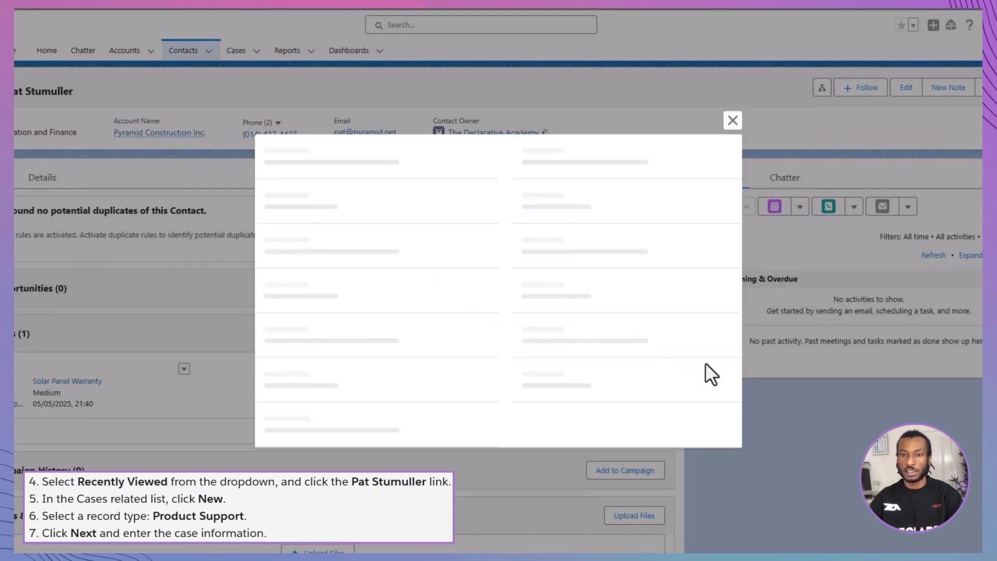
pyautogui.click(379, 199)
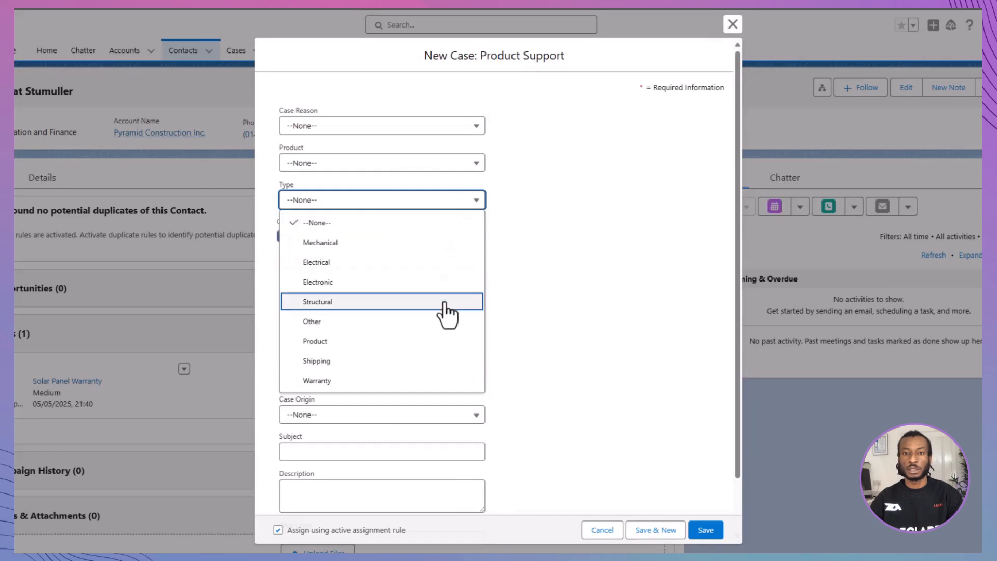
pyautogui.click(440, 349)
pyautogui.click(411, 128)
pyautogui.click(410, 209)
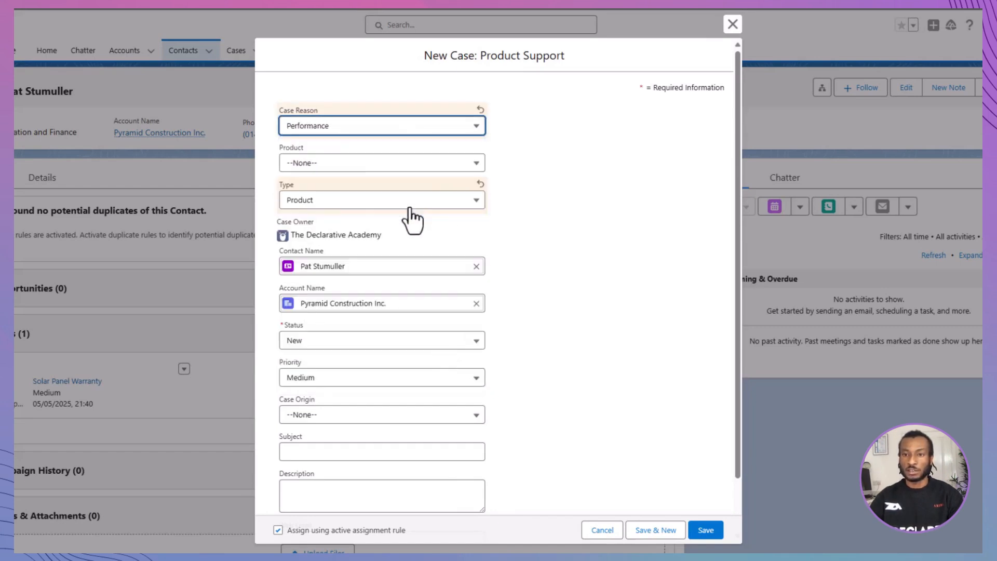
pyautogui.click(407, 163)
pyautogui.click(410, 206)
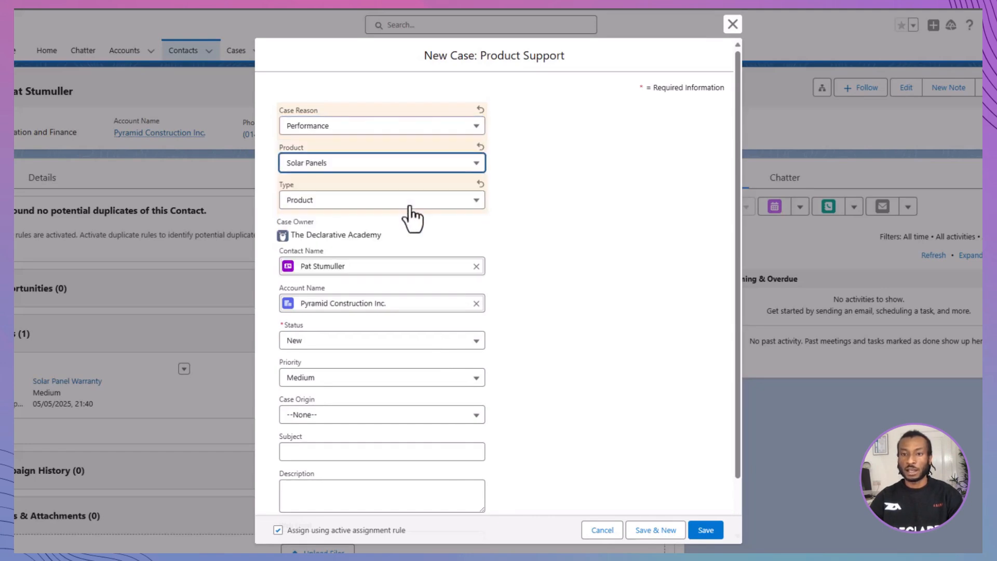
pyautogui.click(419, 415)
pyautogui.click(430, 456)
# Step: Enter subject 'Solar Panels not working' and description 'Solar Panels are not generating power', save, and open the case
pyautogui.click(425, 454)
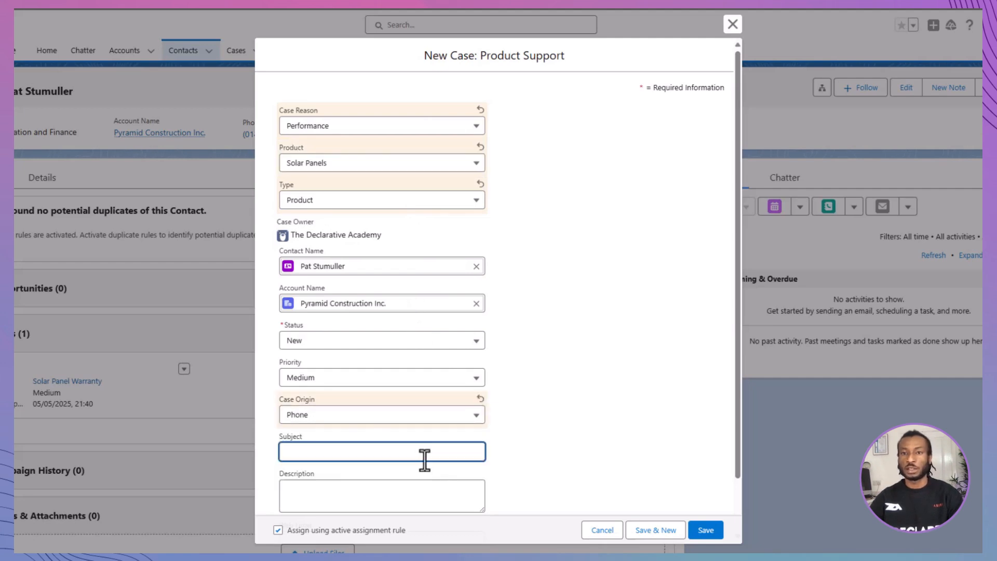
pyautogui.write('Solar')
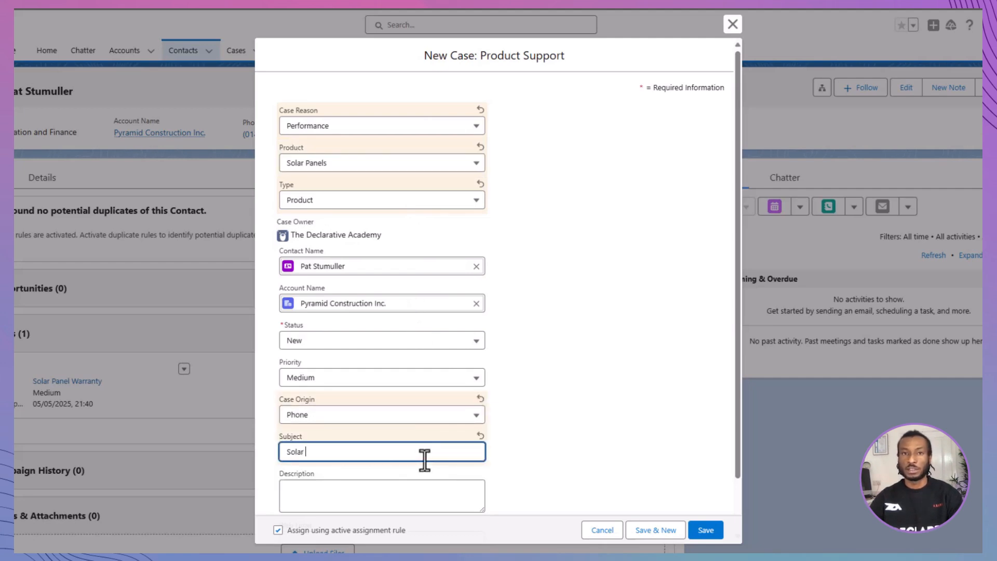
pyautogui.write(' Panels not working')
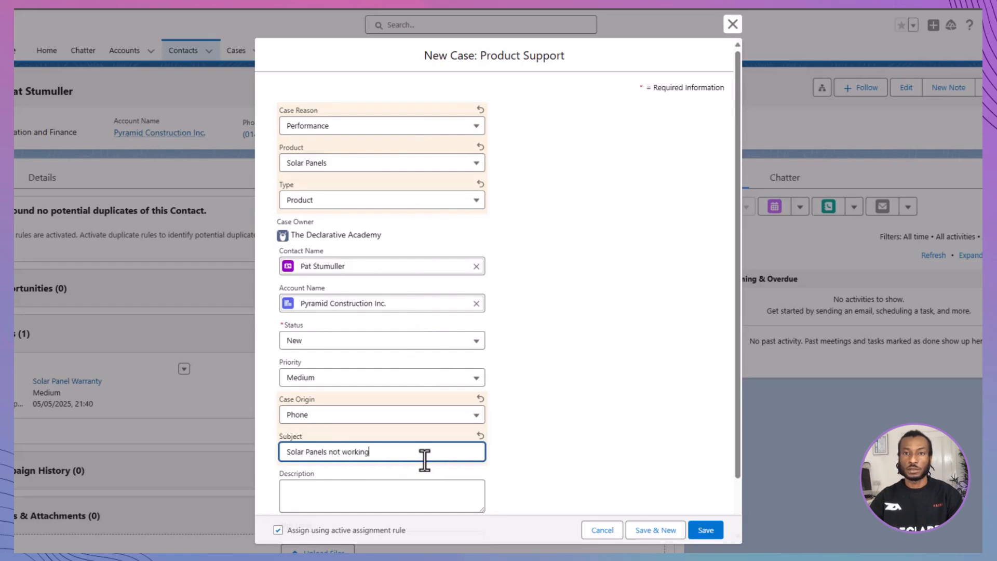
pyautogui.click(419, 499)
pyautogui.write('So')
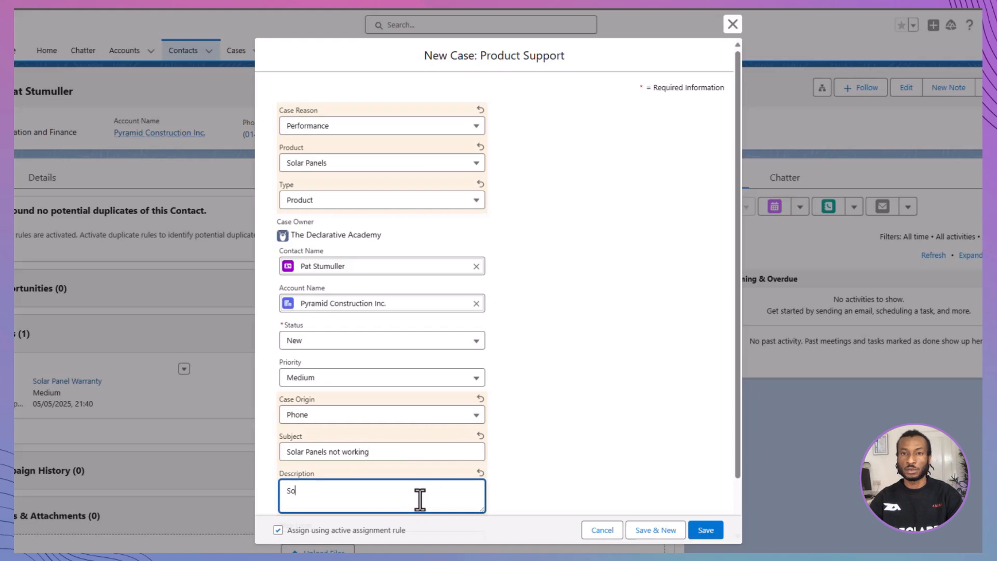
pyautogui.write('lar Panels ')
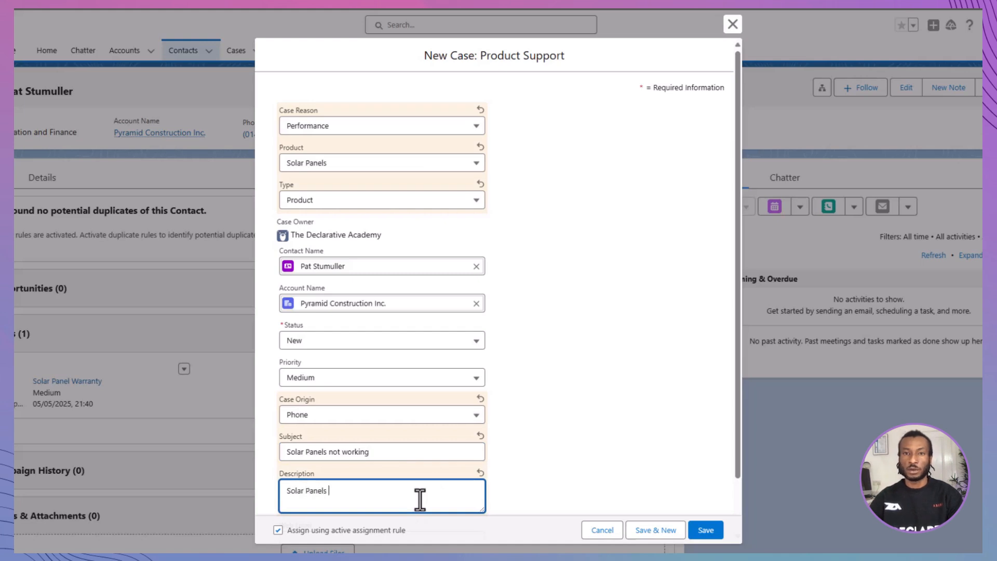
pyautogui.write('are not gene')
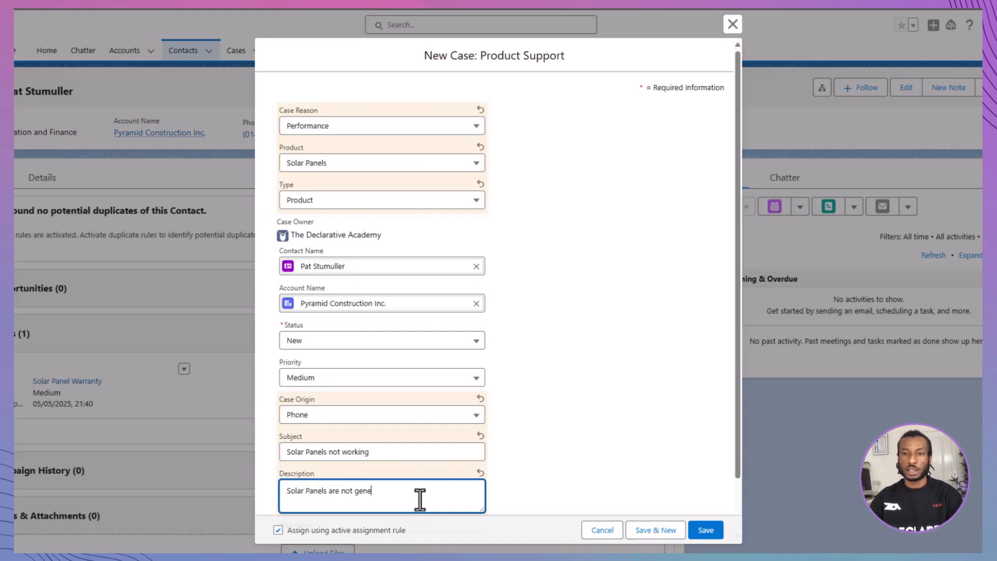
pyautogui.write('rating power')
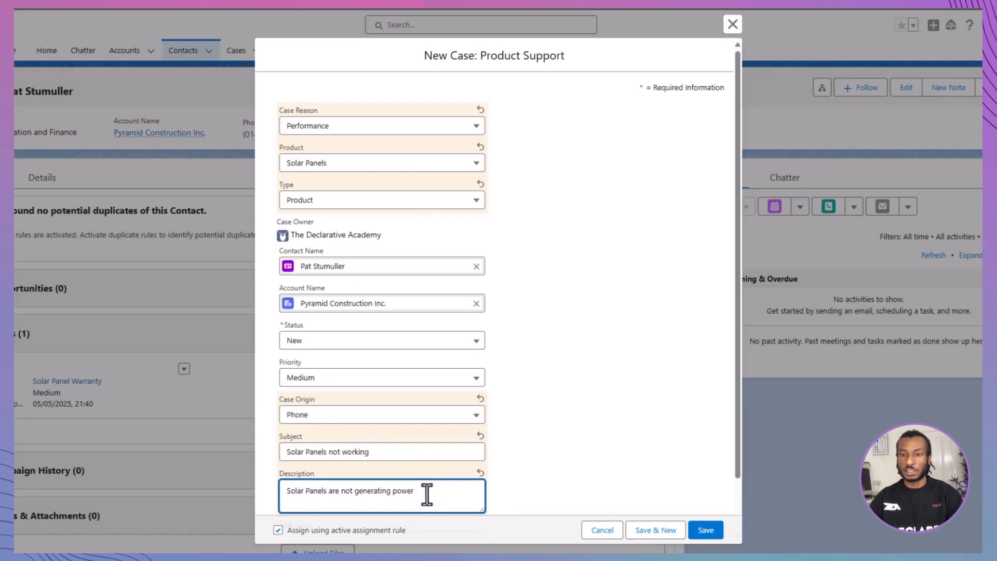
pyautogui.click(705, 530)
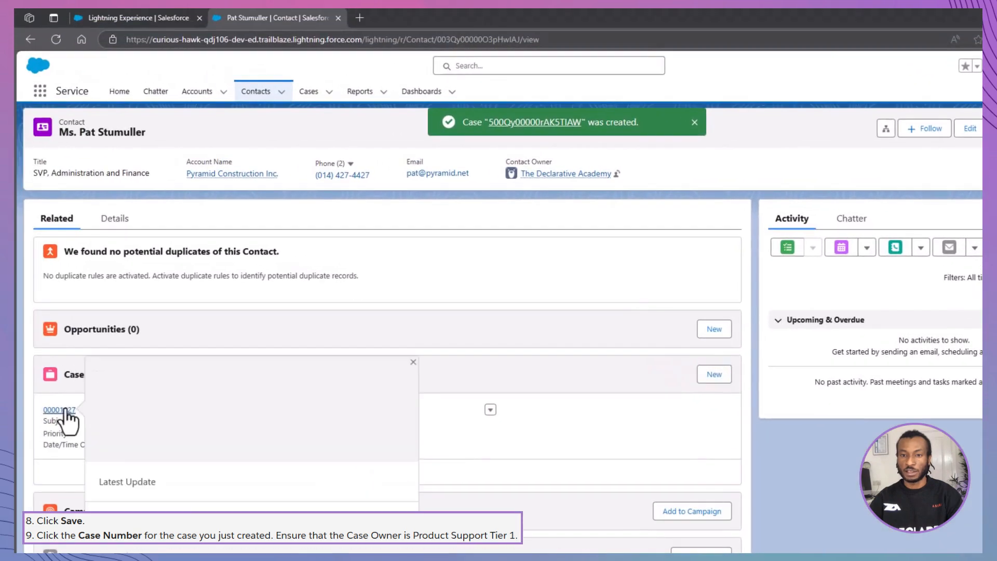
pyautogui.click(64, 411)
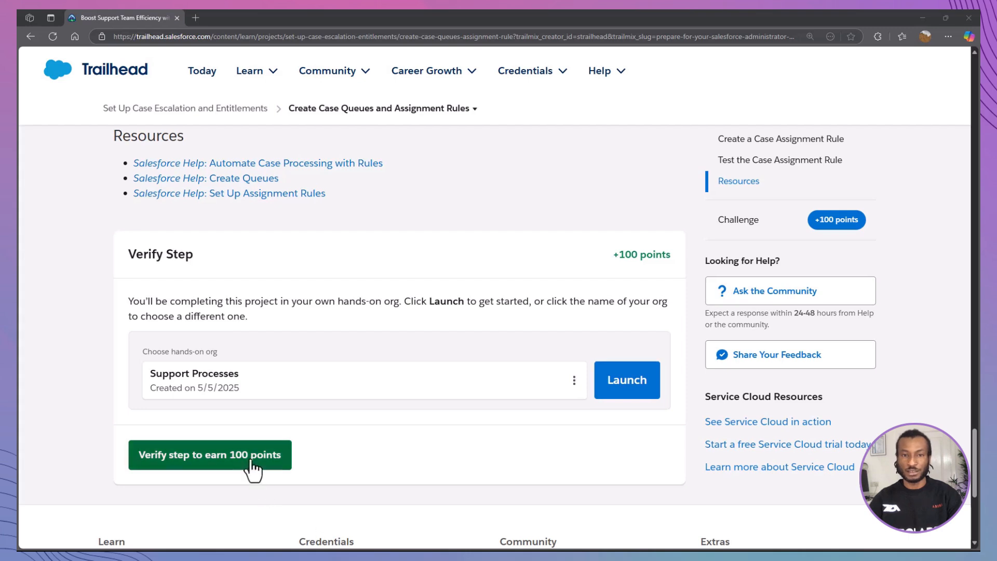
# Step: Run Trailhead's Verify step check for the case queues and assignment rule challenge
pyautogui.click(249, 462)
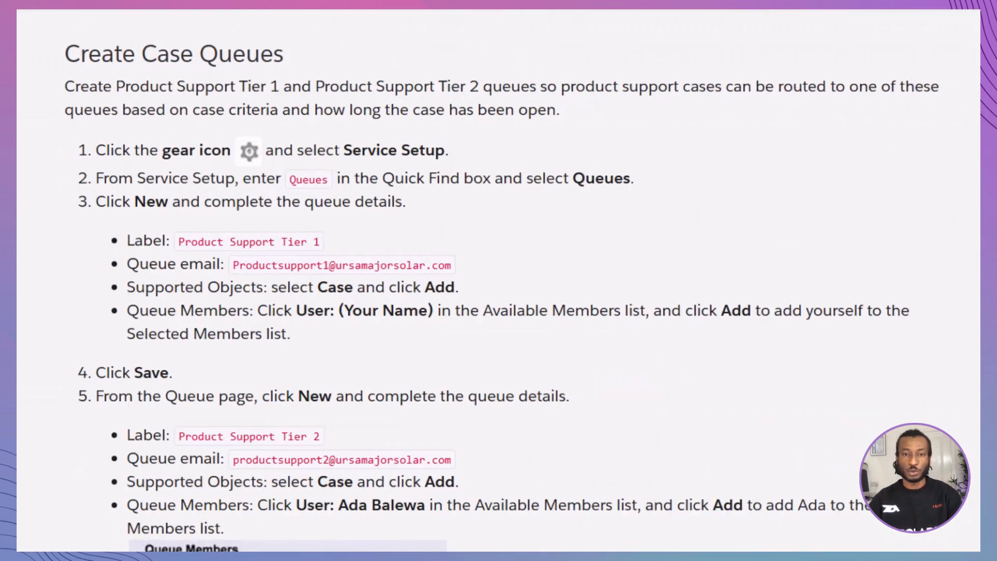